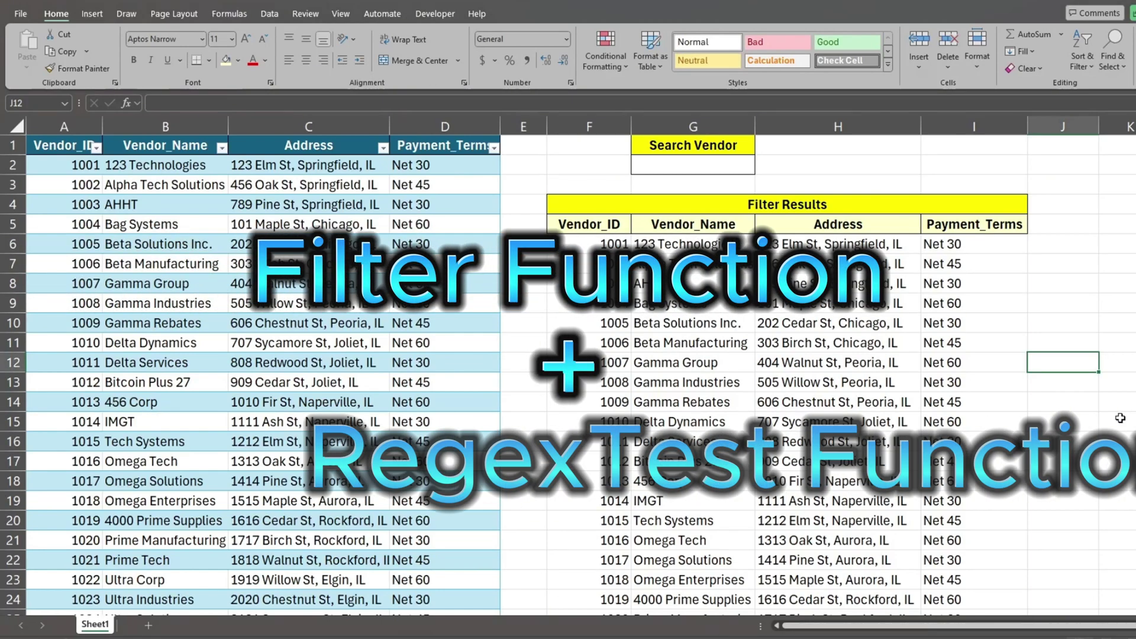
# - Enter Prime as the vendor search term in G2
pyautogui.doubleClick(733, 168)
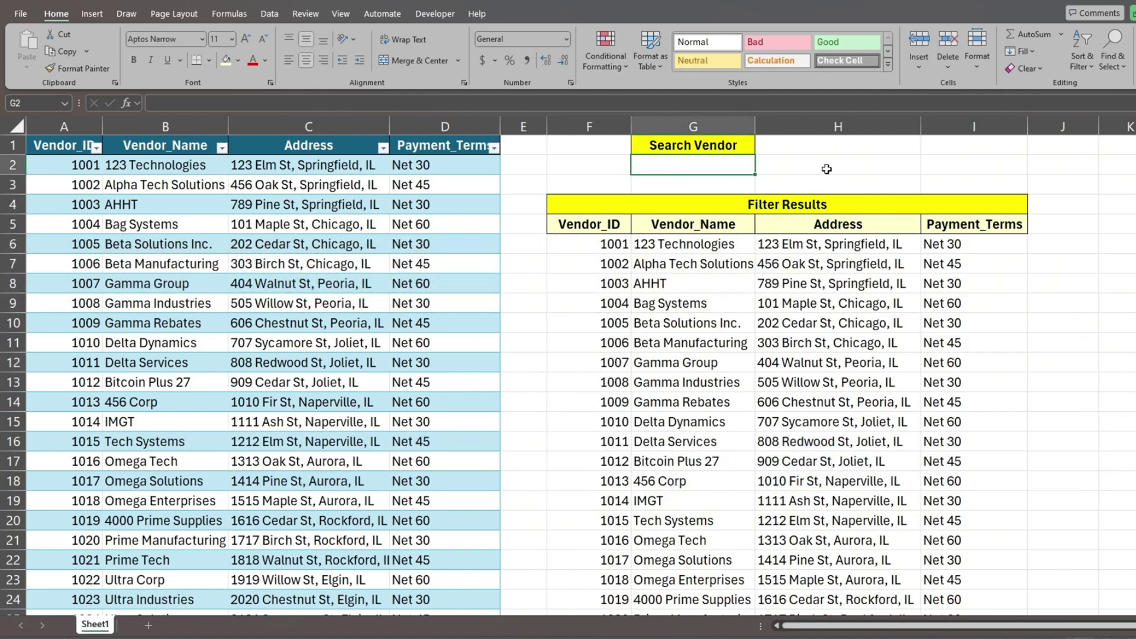
pyautogui.write('Prime')
pyautogui.press('Return')
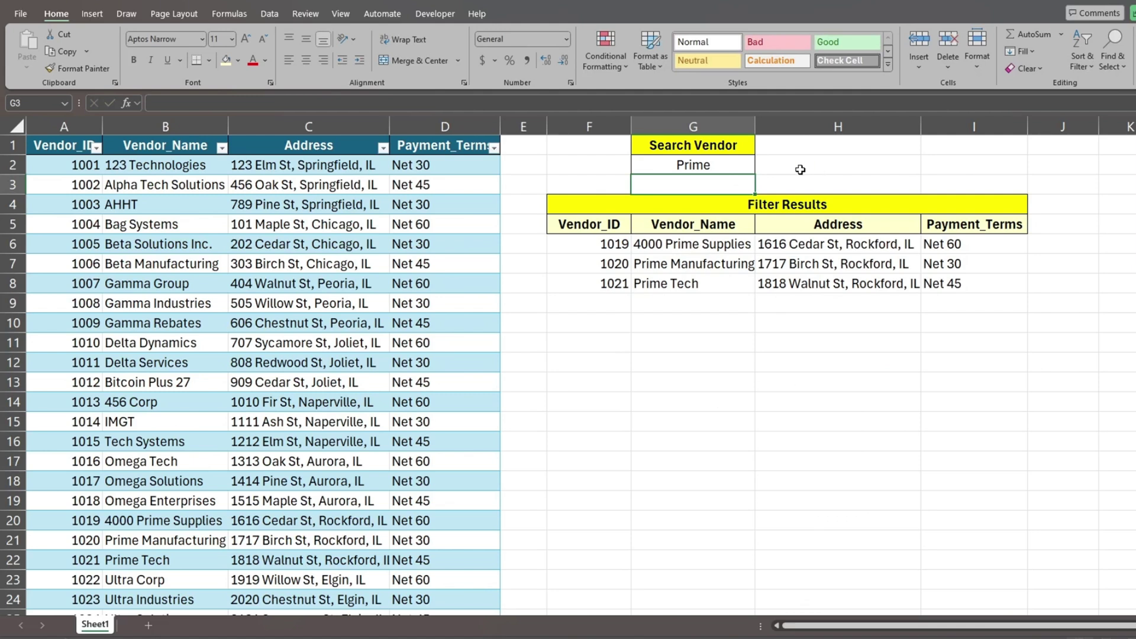
# - Replace the G2 search term Prime with Delta
pyautogui.click(719, 164)
pyautogui.doubleClick(720, 165)
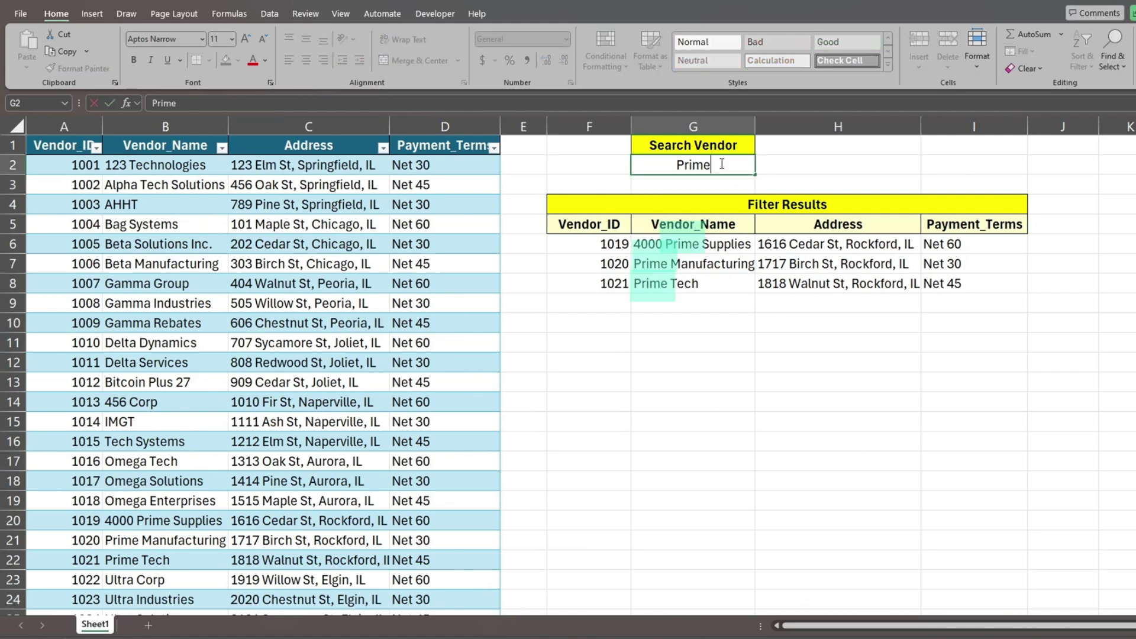
pyautogui.moveTo(720, 164); pyautogui.dragTo(628, 161)
pyautogui.write('Delta')
pyautogui.press('Return')
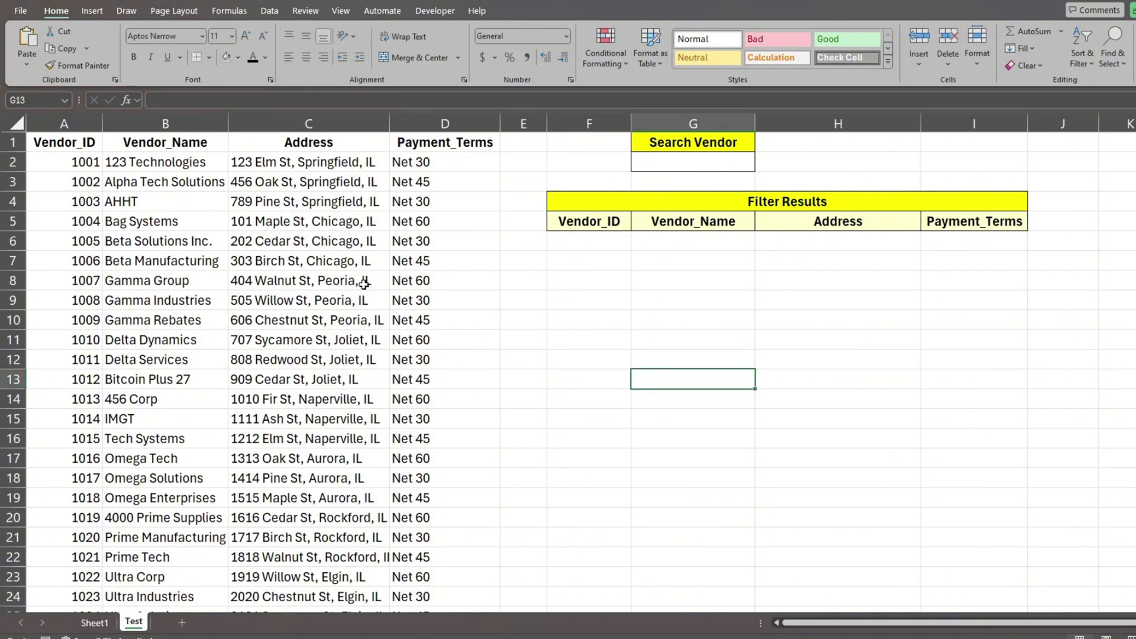
# - Convert the vendor data into a table with headers using Ctrl+T, then select the Table Name box
pyautogui.click(327, 274)
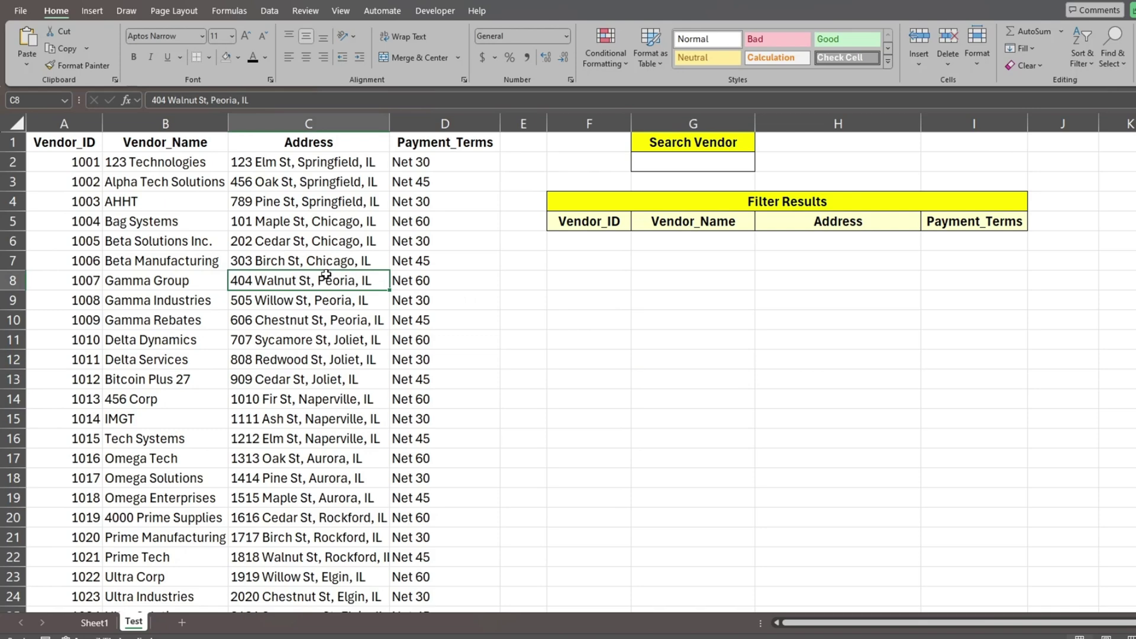
pyautogui.hotkey('ctrl', 't')
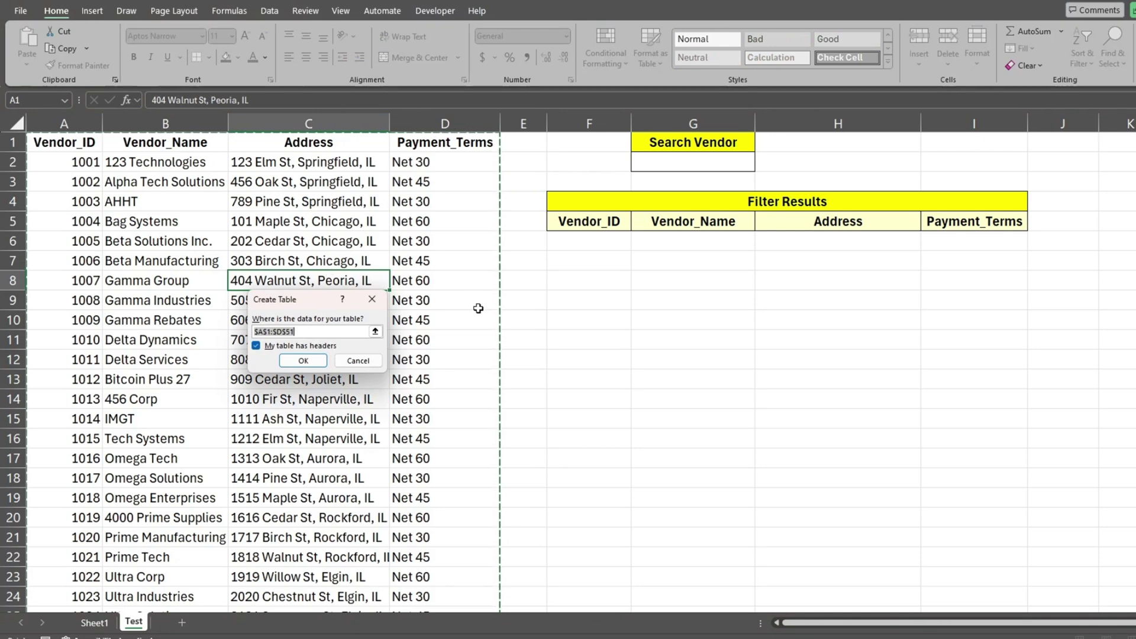
pyautogui.click(307, 361)
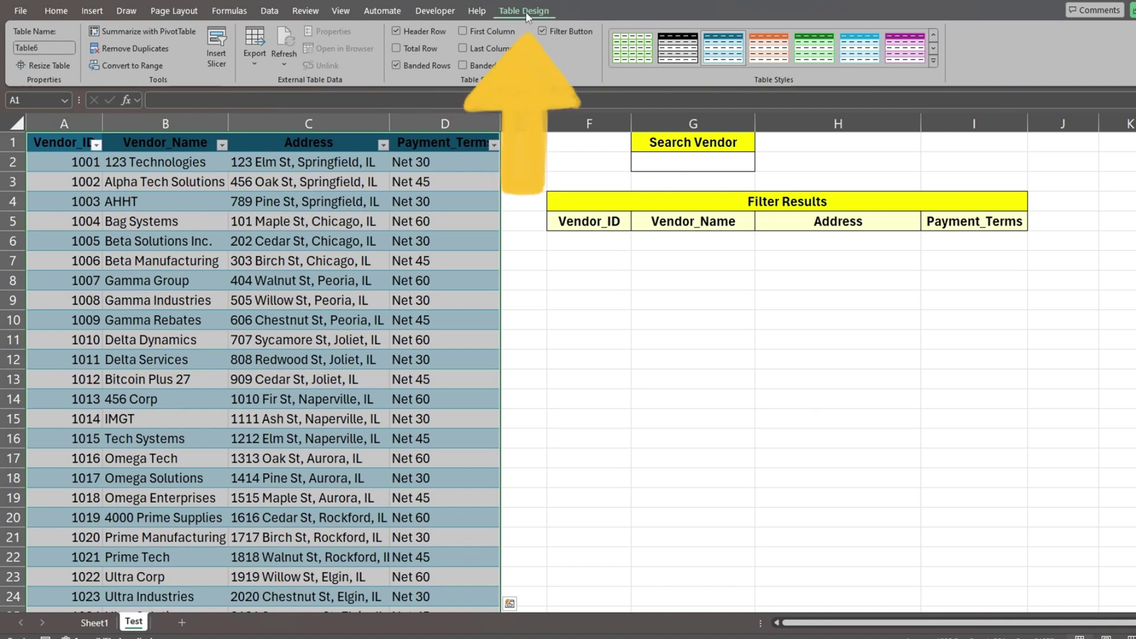
pyautogui.click(44, 47)
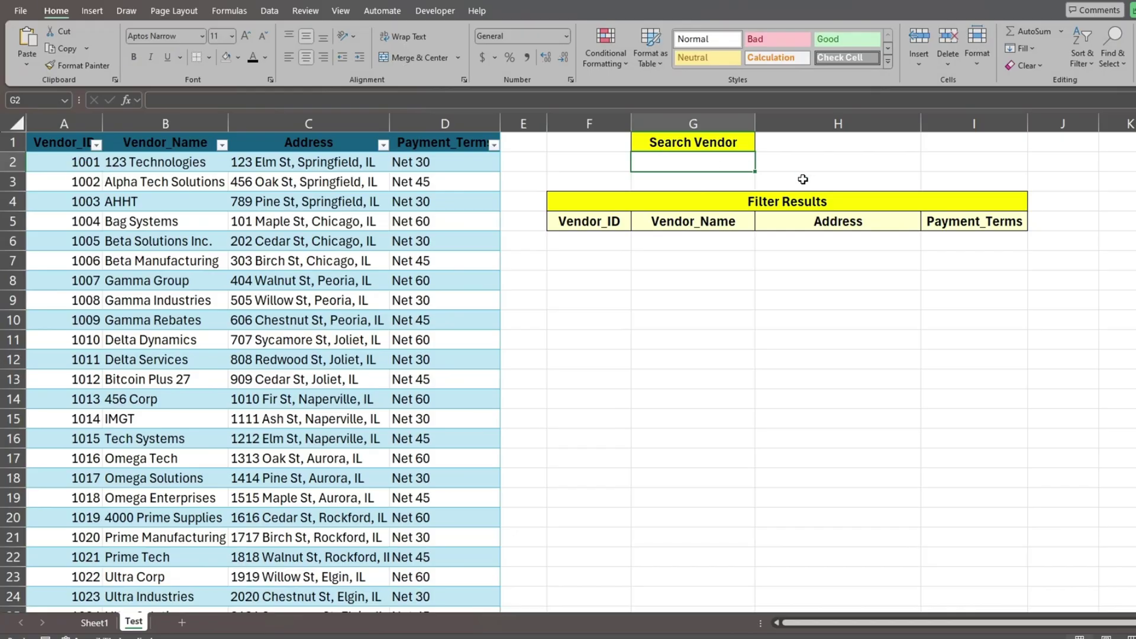
# - Set G2 to Prime and begin =FILTER(Clients in cell F6
pyautogui.write('Prime')
pyautogui.press('Return')
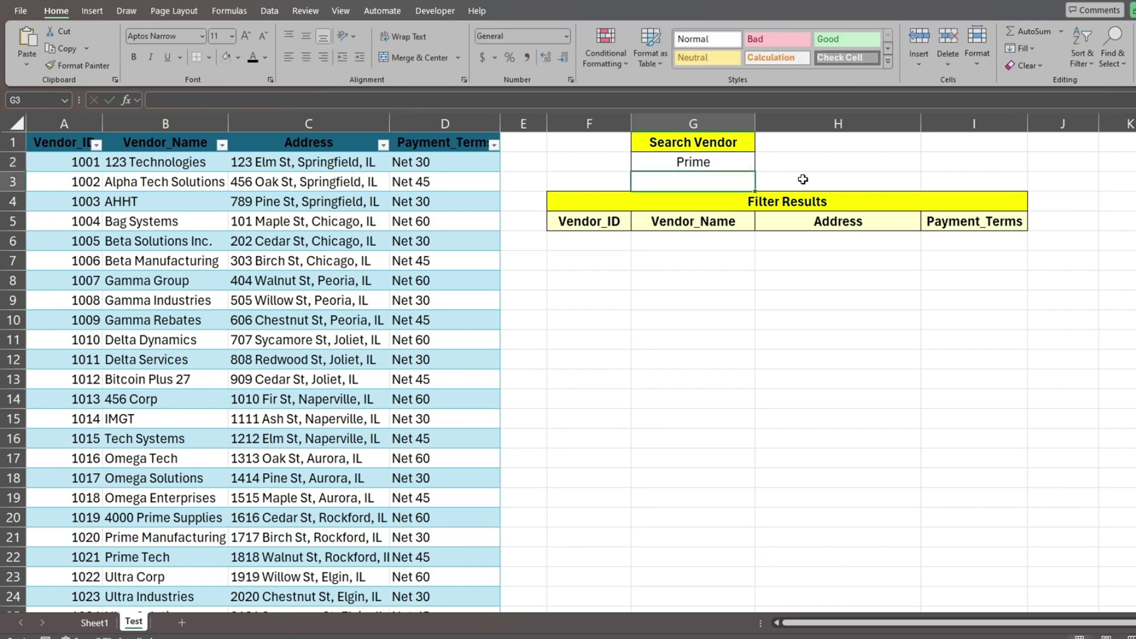
pyautogui.click(614, 238)
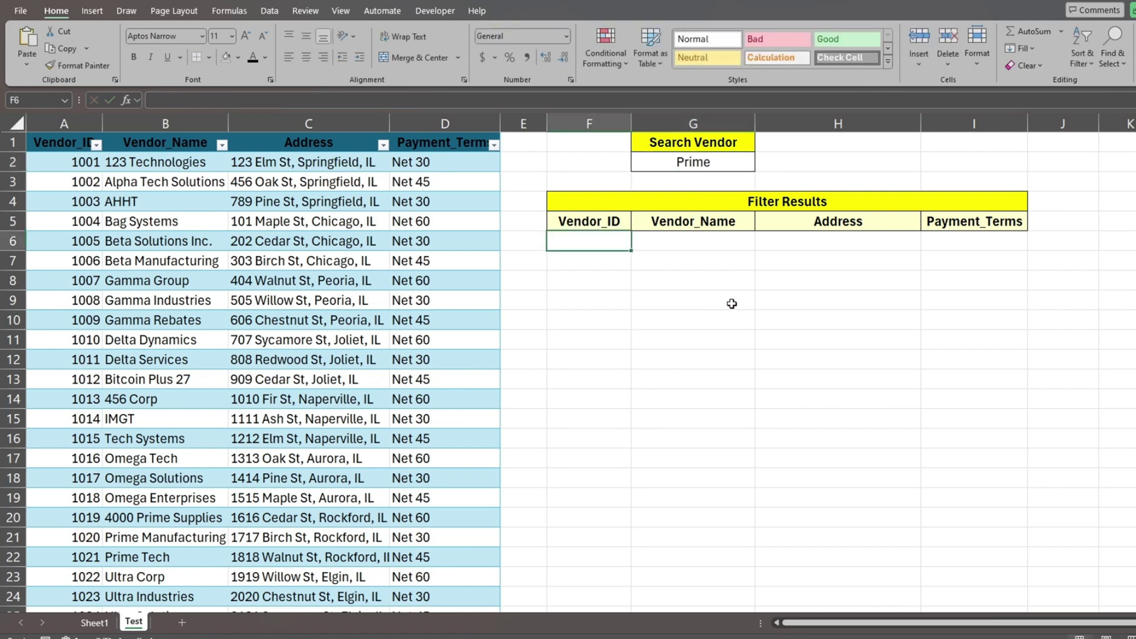
pyautogui.write('=Fil')
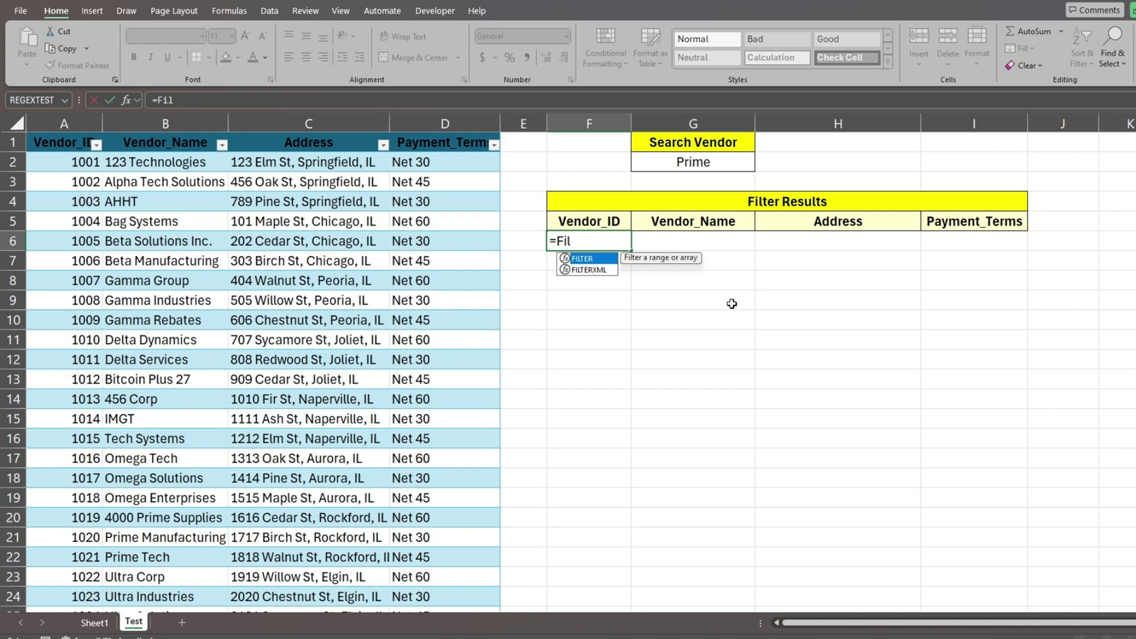
pyautogui.press('Tab')
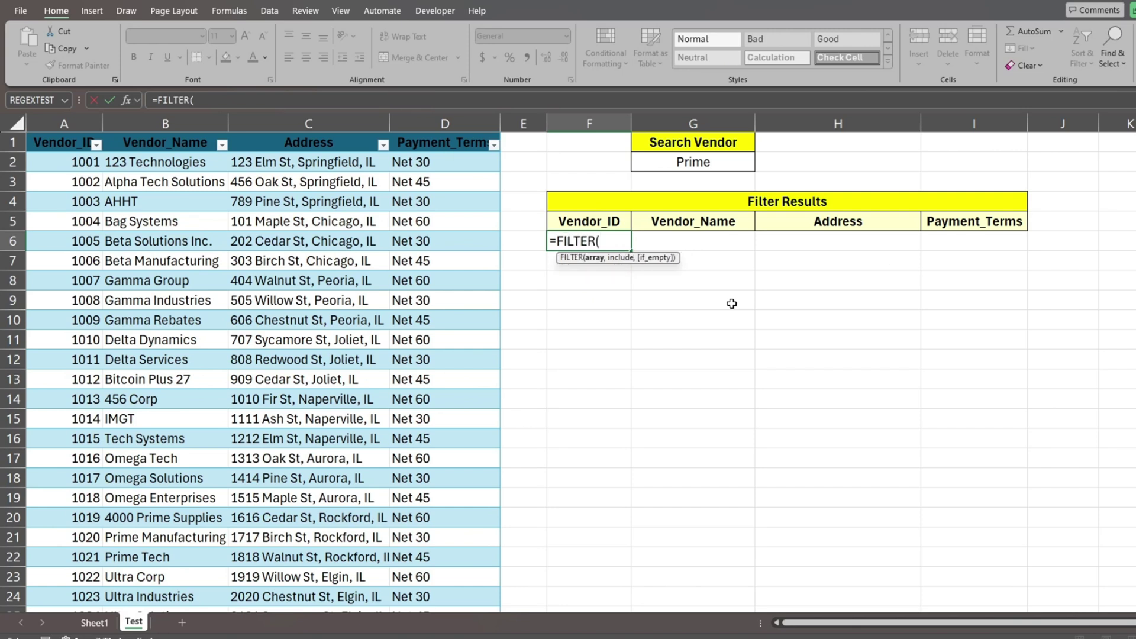
pyautogui.write('cli')
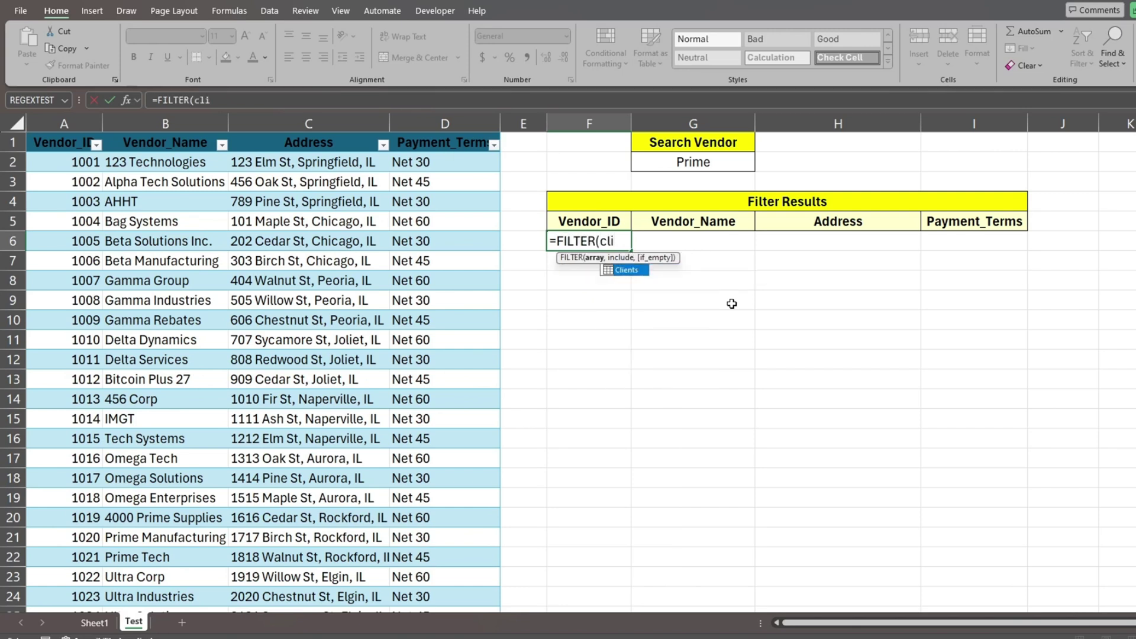
pyautogui.press('Tab')
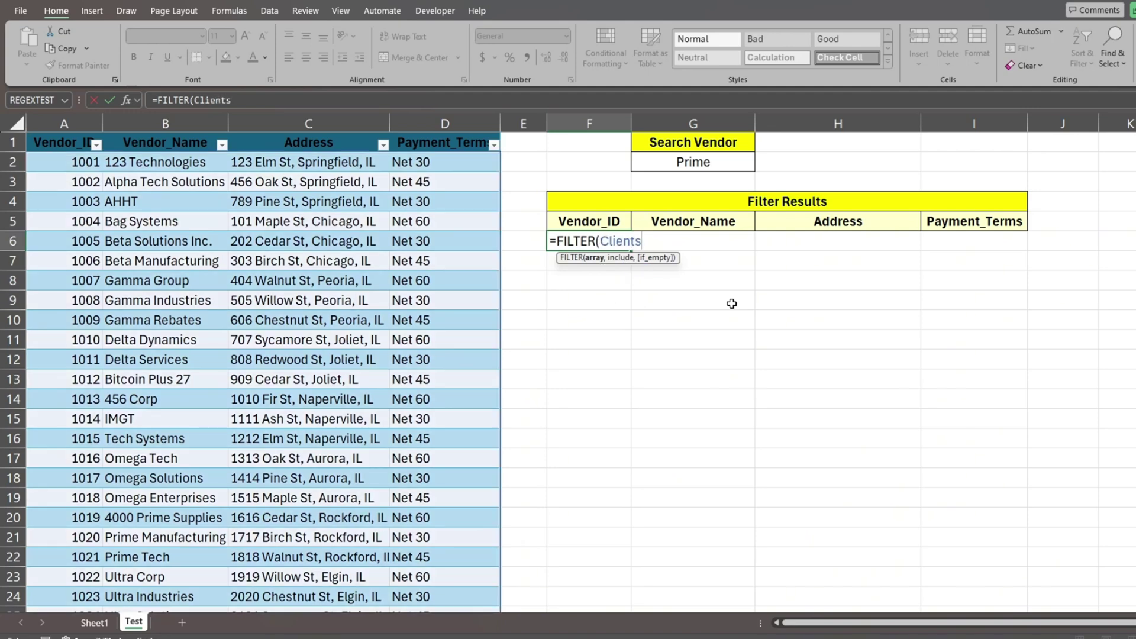
# - Extend the formula with REGEXTEST(Clients[Vendor_Name],G2,0) and a "Not Found" fallback
pyautogui.write(',reg')
pyautogui.press('Down')
pyautogui.press('Down')
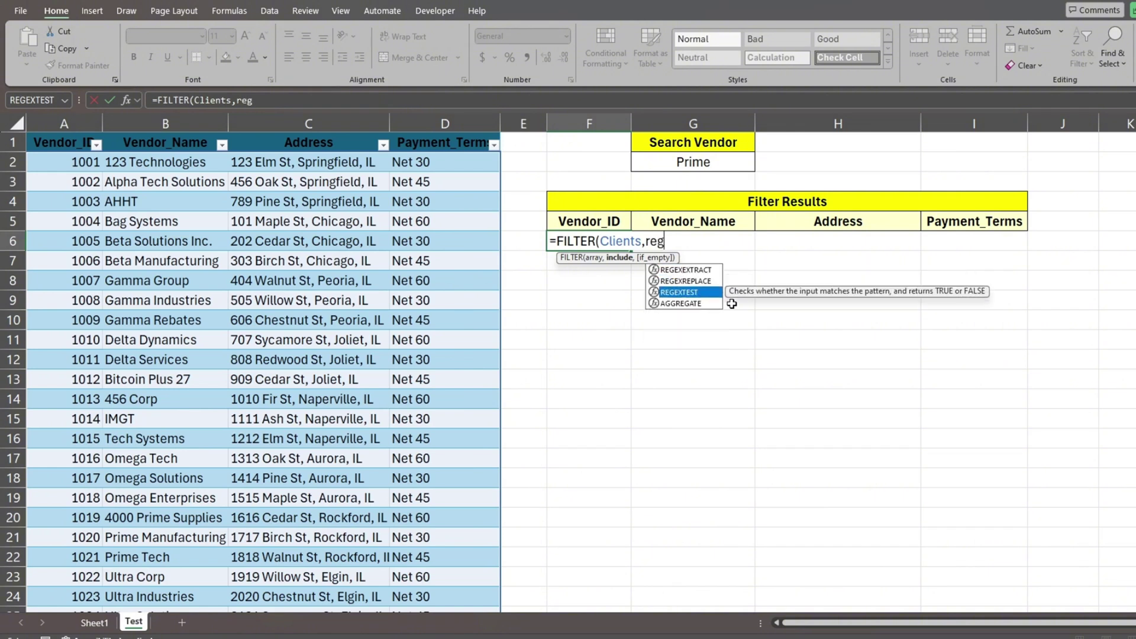
pyautogui.press('Tab')
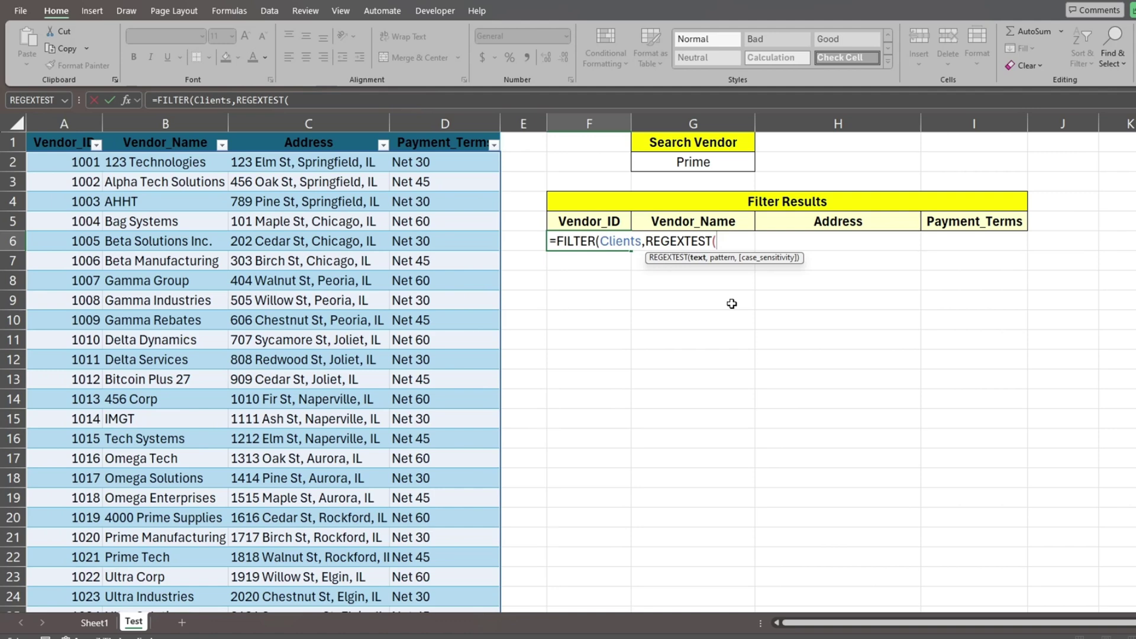
pyautogui.write('cli')
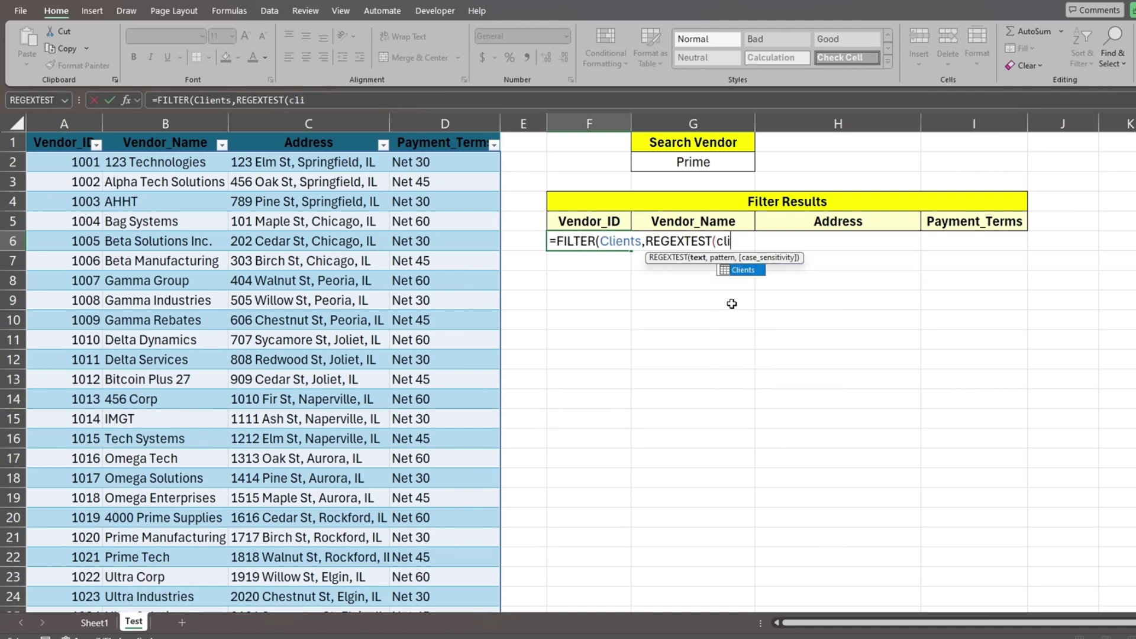
pyautogui.press('Tab')
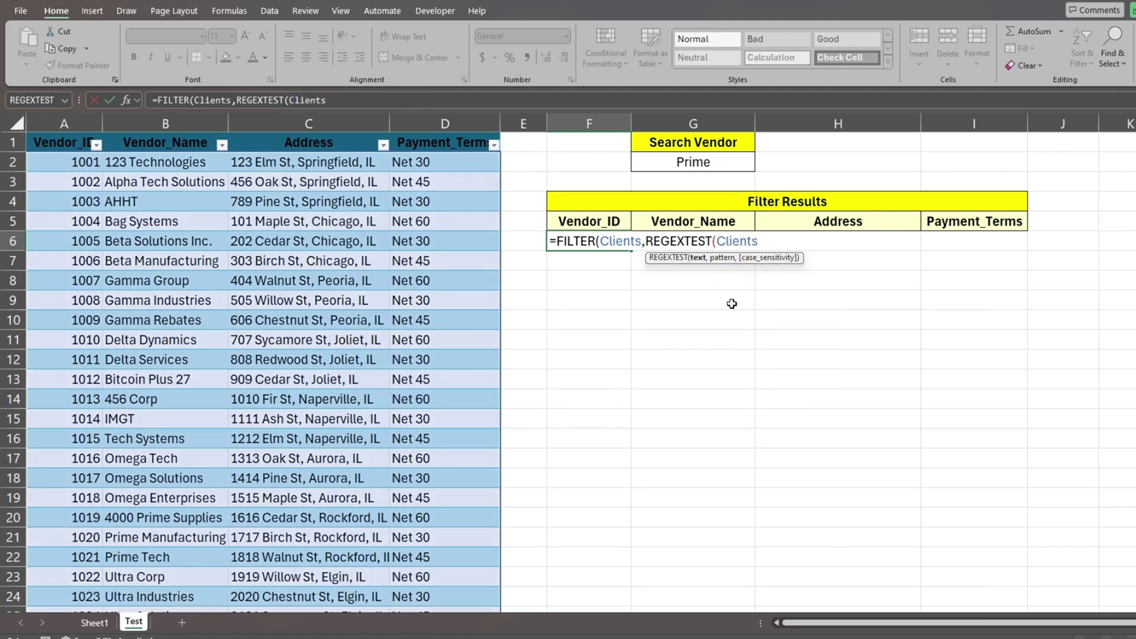
pyautogui.write('[v')
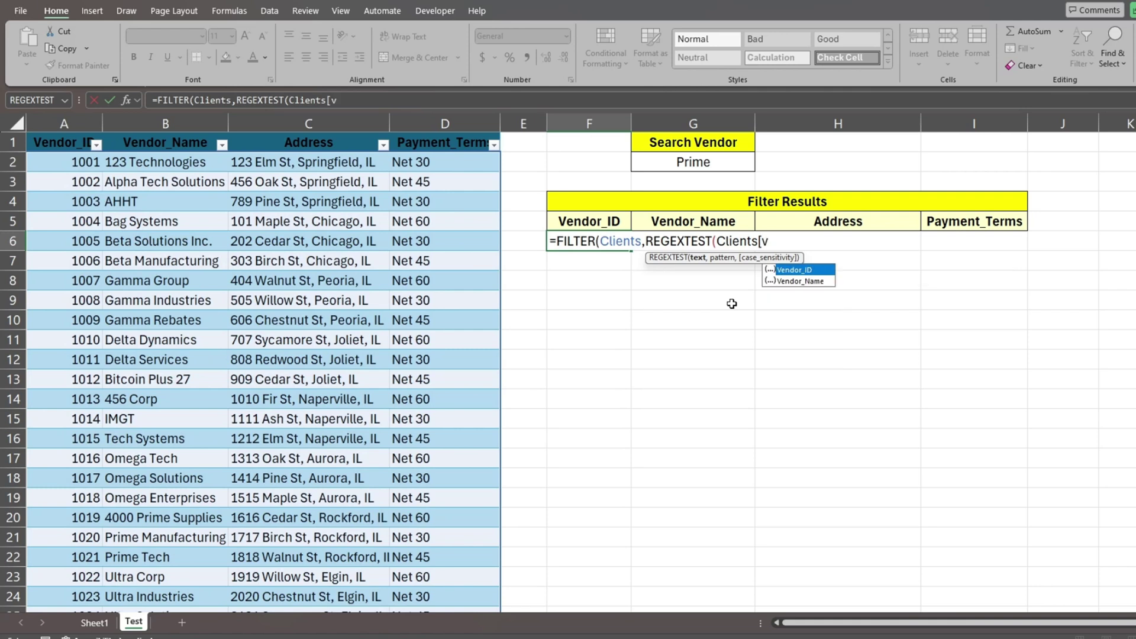
pyautogui.press('Down')
pyautogui.press('Tab')
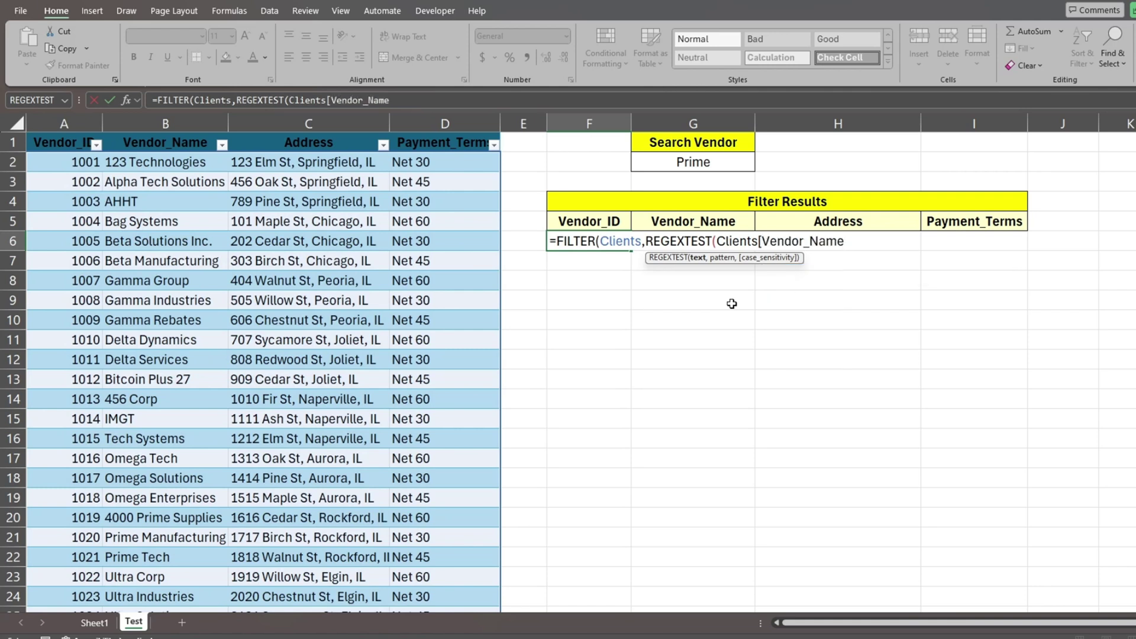
pyautogui.write(']')
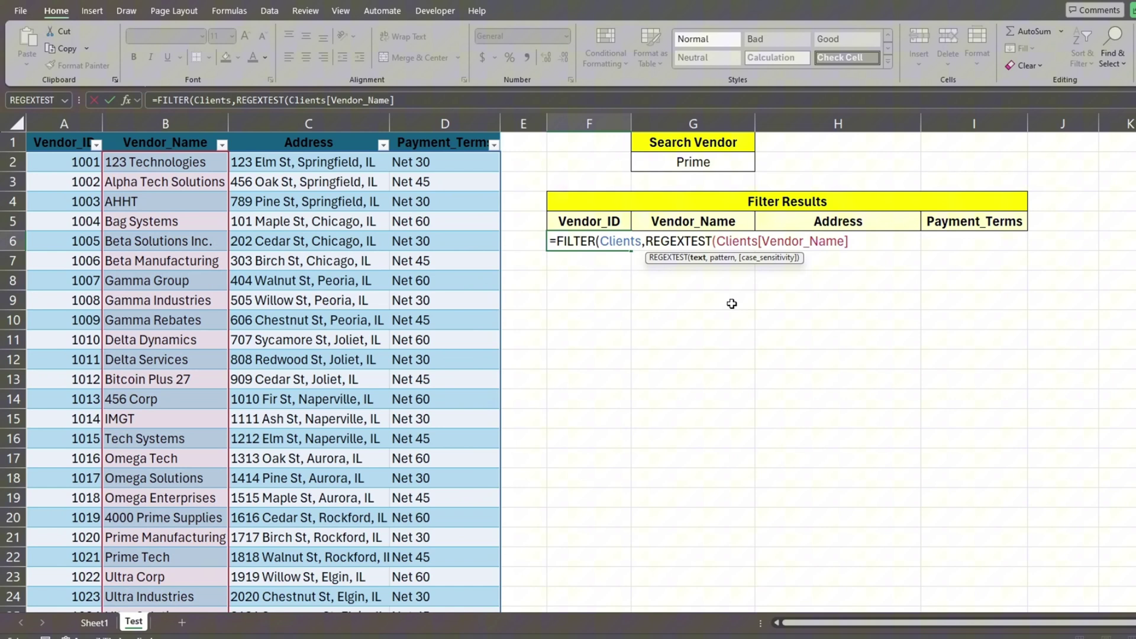
pyautogui.write(',G')
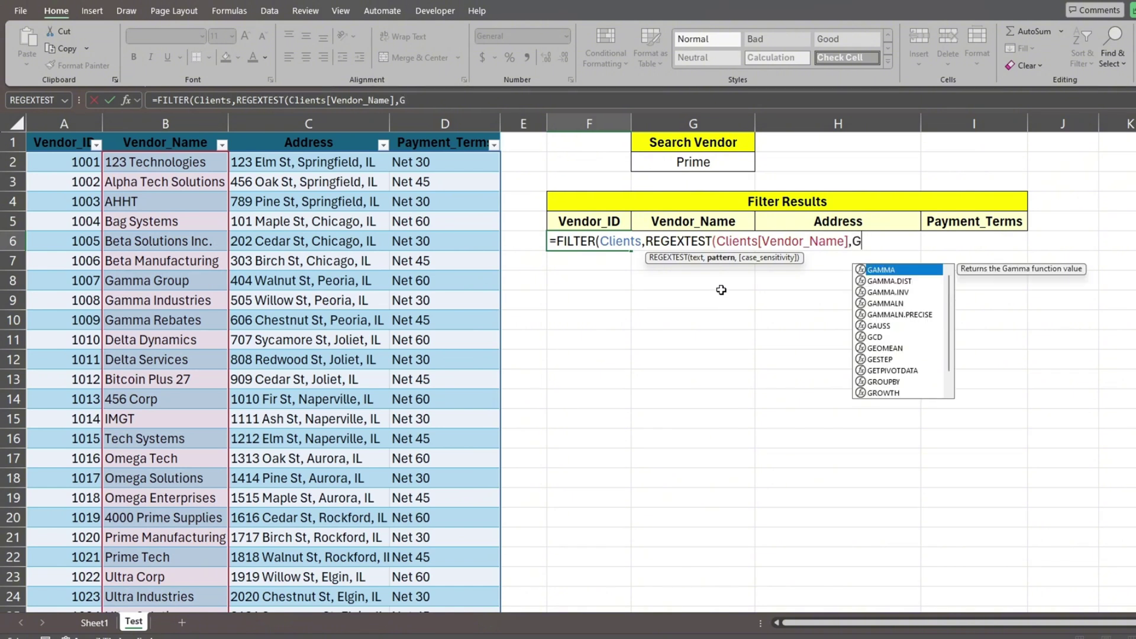
pyautogui.write('2')
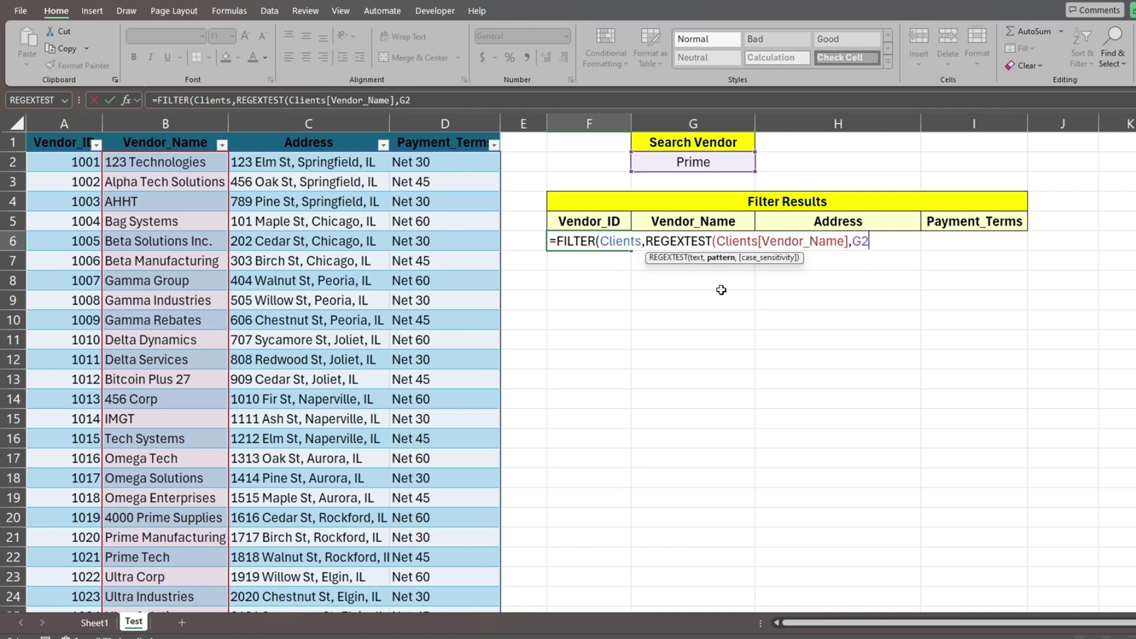
pyautogui.write(',')
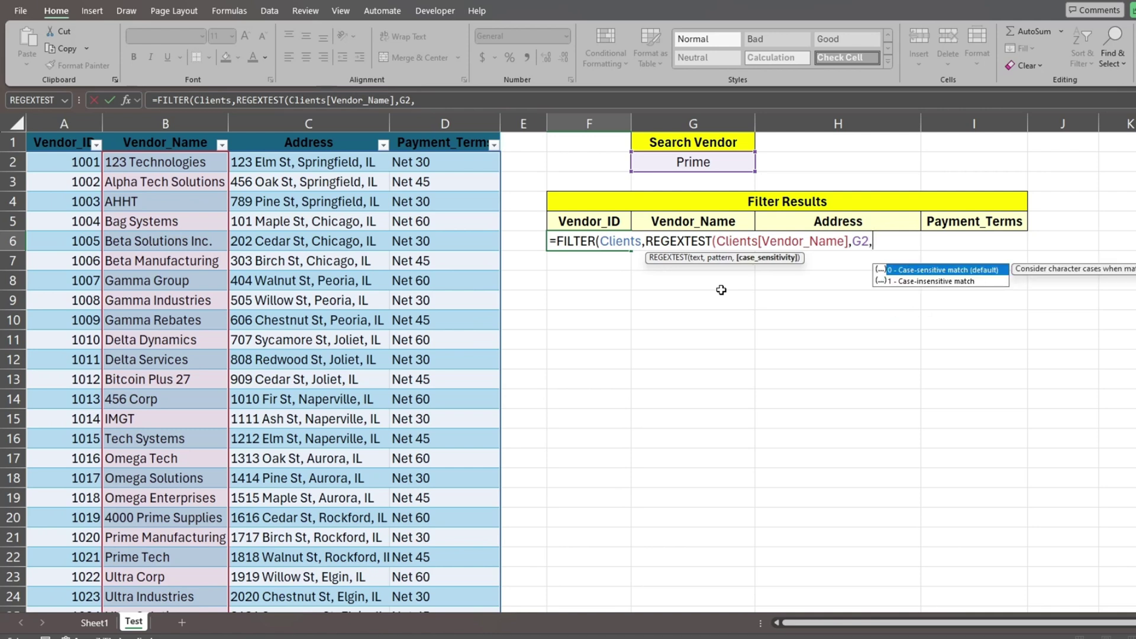
pyautogui.write('0)')
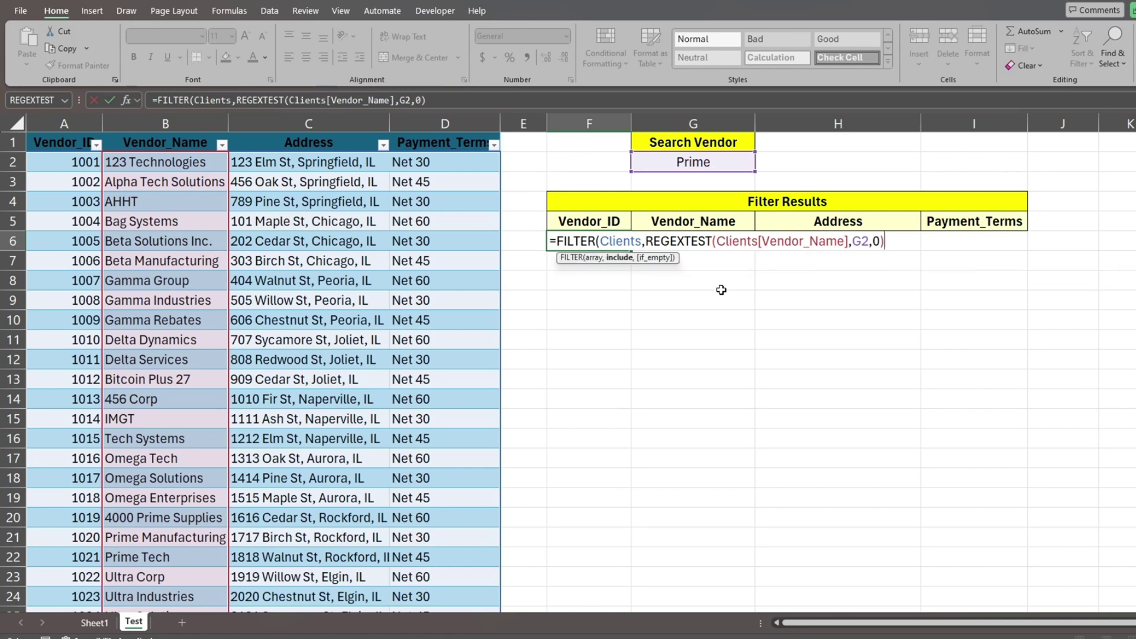
pyautogui.write(',')
pyautogui.write('"No')
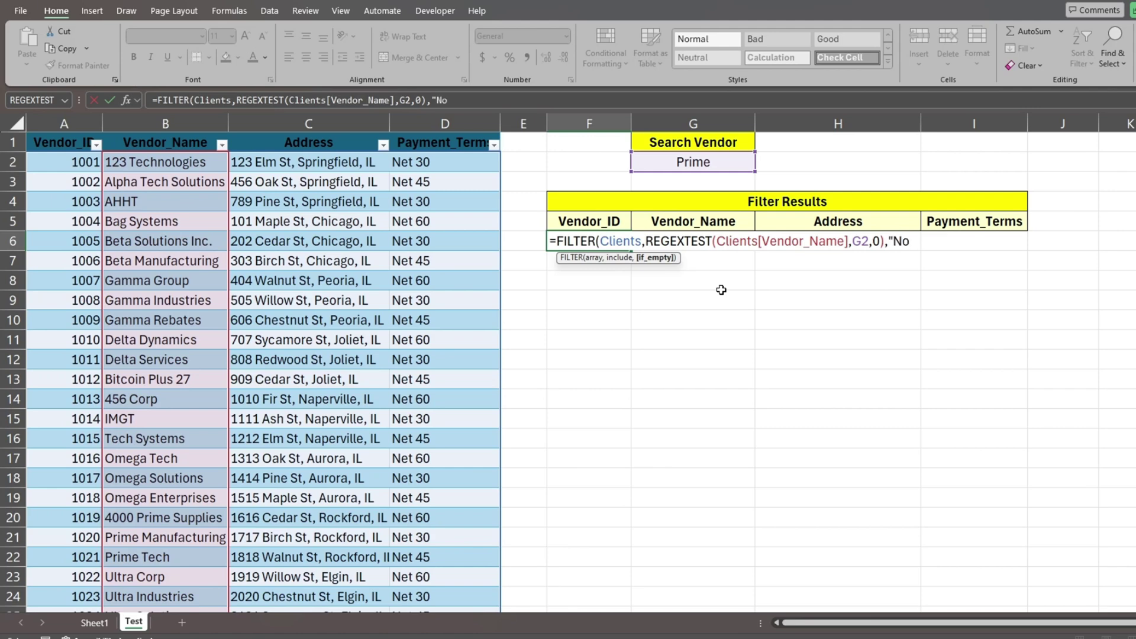
pyautogui.write('t Found")')
# - Commit =FILTER(Clients,REGEXTEST(Clients[Vendor_Name],G2,0),"Not Found") in F6, listing the three Prime vendors
pyautogui.press('Return')
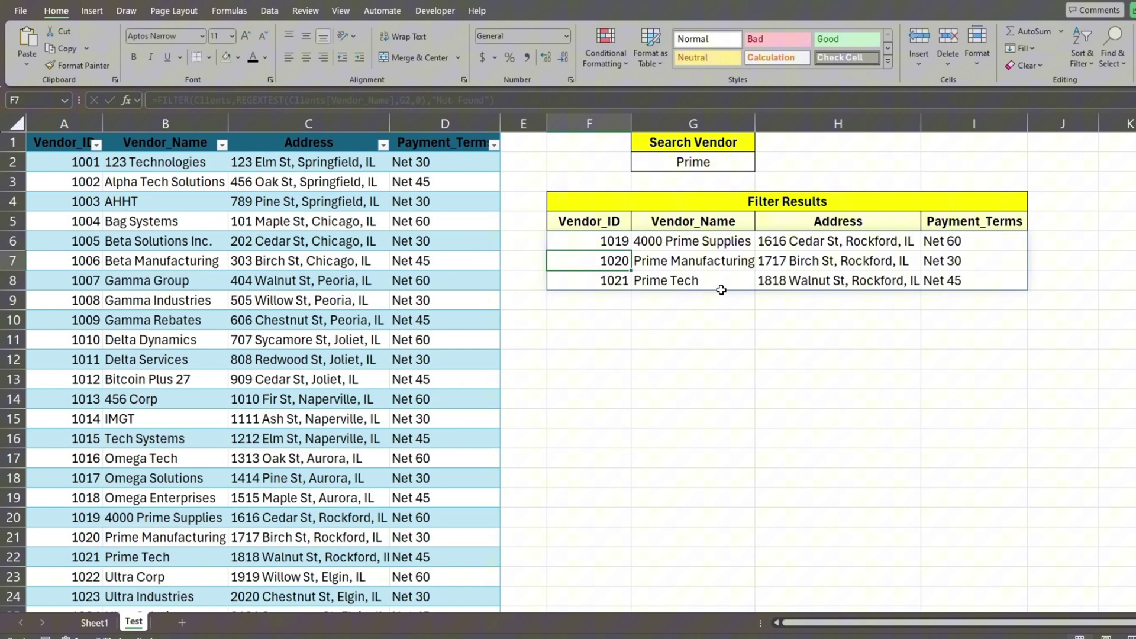
# - Replace Prime with Delta in G2 to list Delta Dynamics, Delta Services and Flux Delta
pyautogui.click(740, 364)
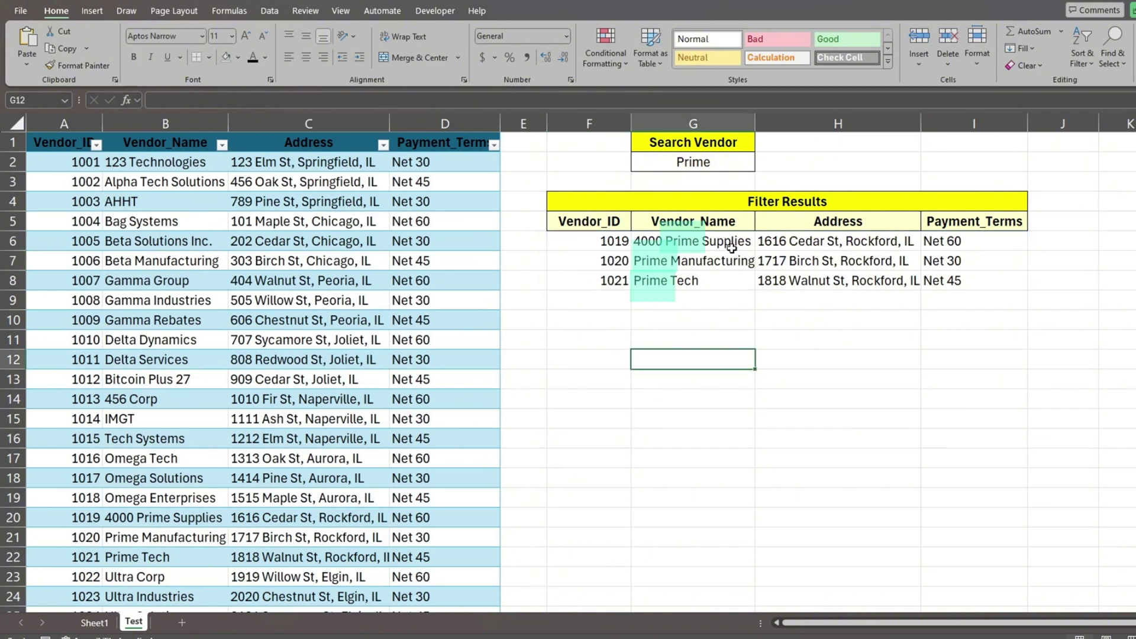
pyautogui.click(715, 164)
pyautogui.doubleClick(715, 164)
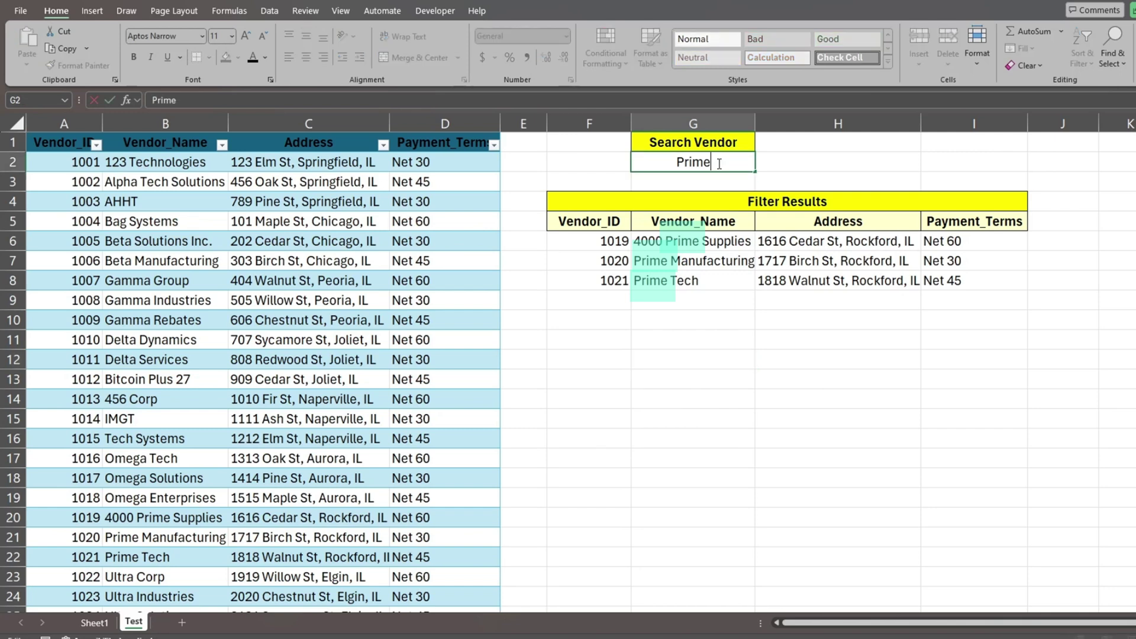
pyautogui.moveTo(712, 164); pyautogui.dragTo(664, 163)
pyautogui.write('D')
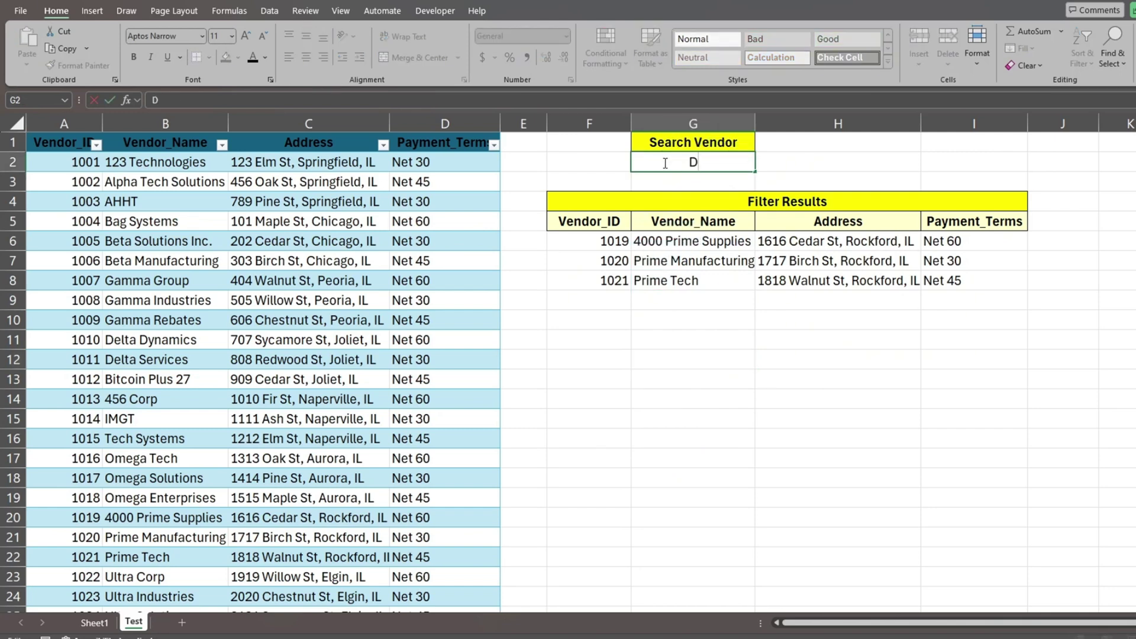
pyautogui.write('ele')
pyautogui.press('BackSpace')
pyautogui.write('ta')
pyautogui.press('Return')
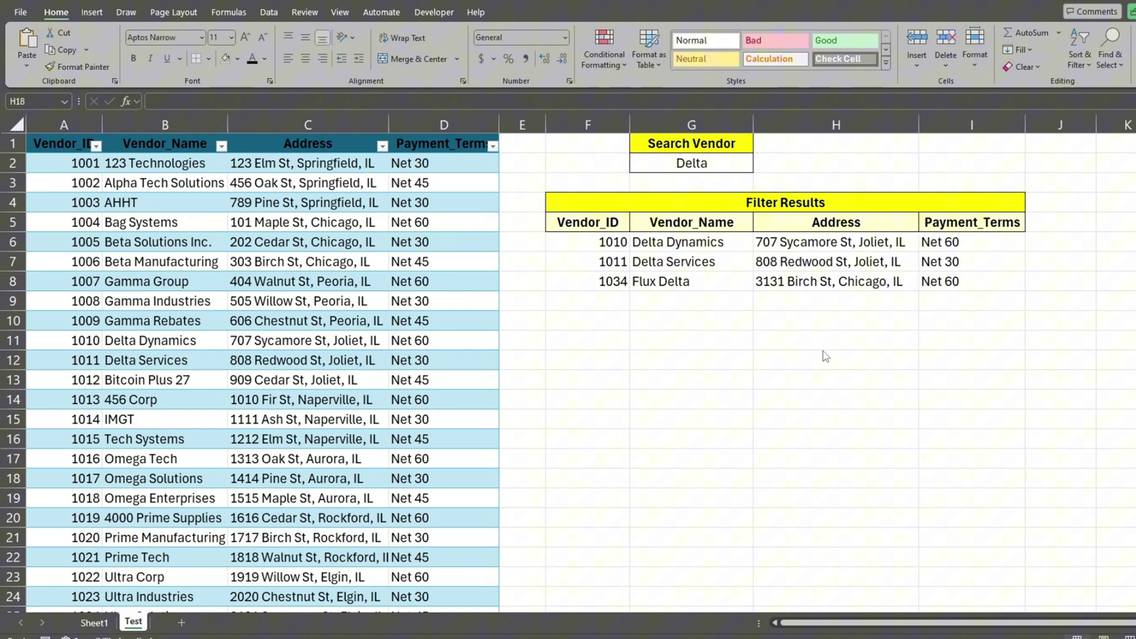
# - Change the search pattern to ^Delta to match names starting with Delta
pyautogui.doubleClick(667, 163)
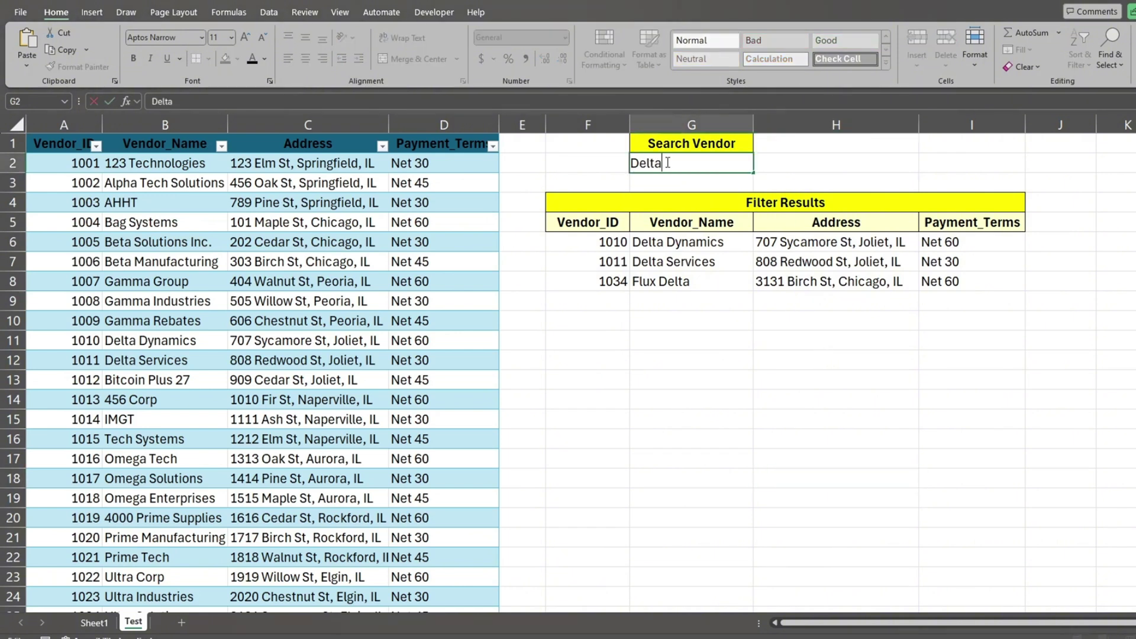
pyautogui.press('Home')
pyautogui.write('^')
pyautogui.press('Return')
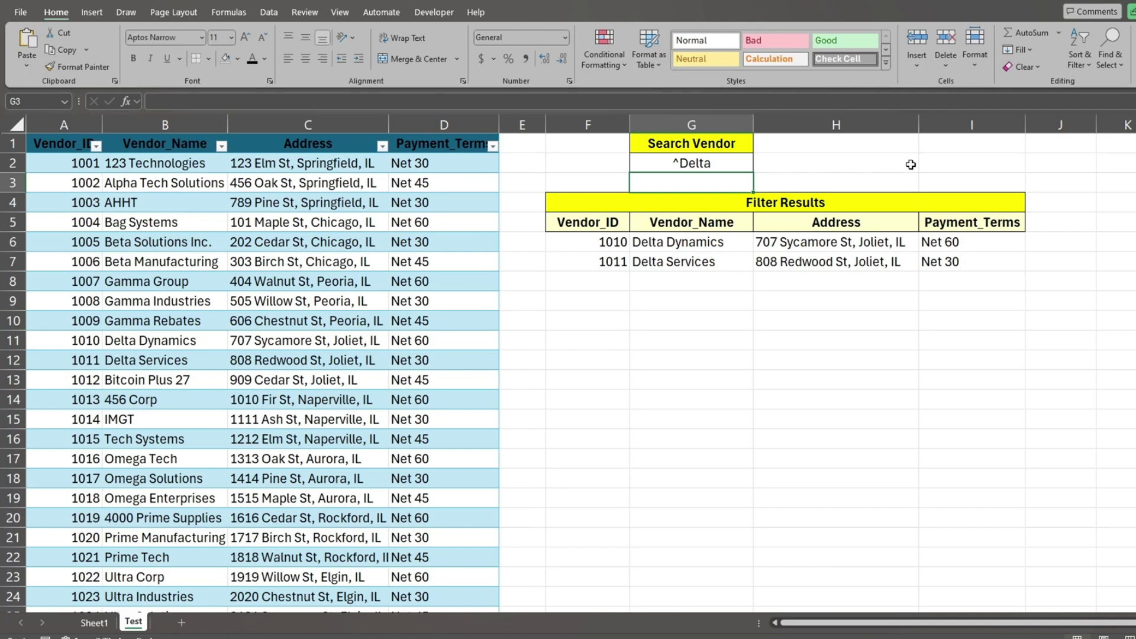
# - Change the pattern to Delta$ so only Flux Delta remains
pyautogui.click(677, 162)
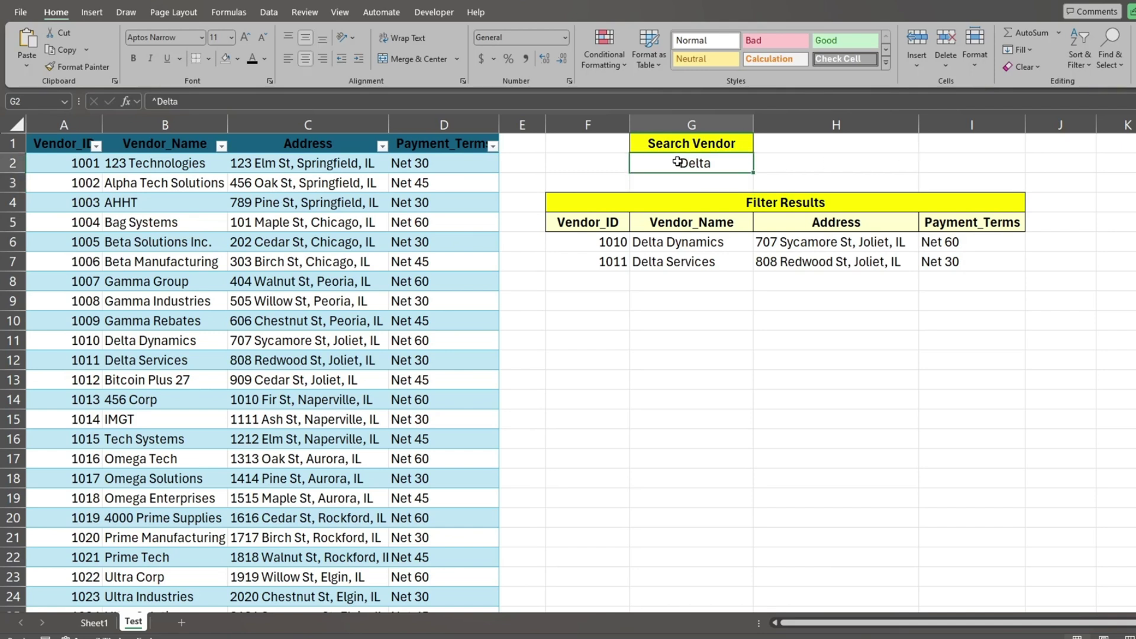
pyautogui.doubleClick(678, 162)
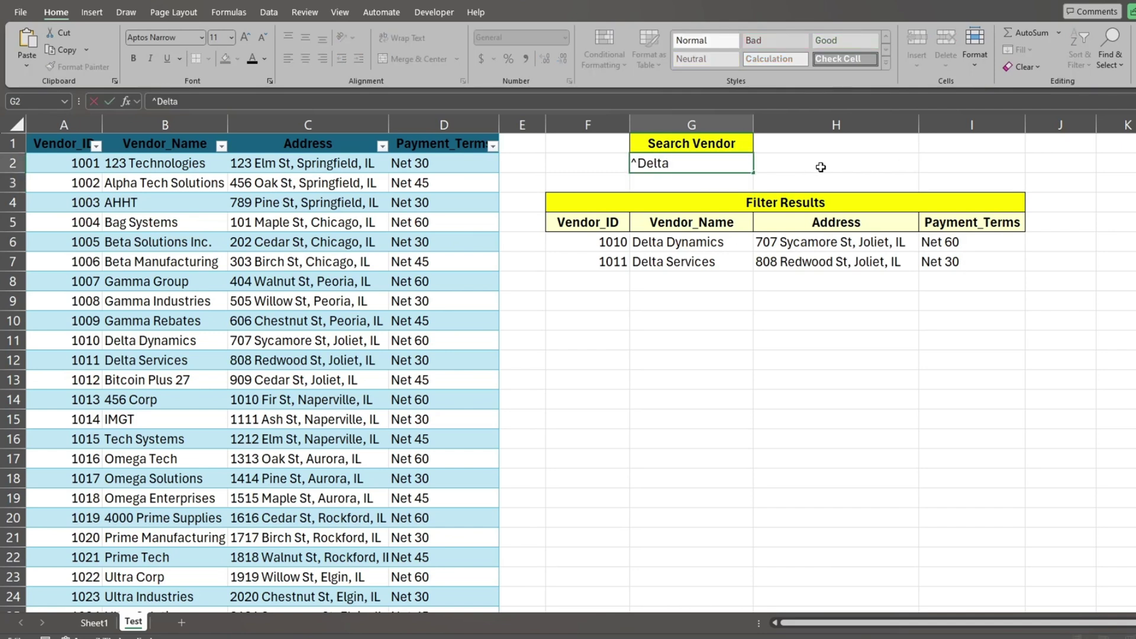
pyautogui.press('BackSpace')
pyautogui.press('End')
pyautogui.write('$')
pyautogui.press('Return')
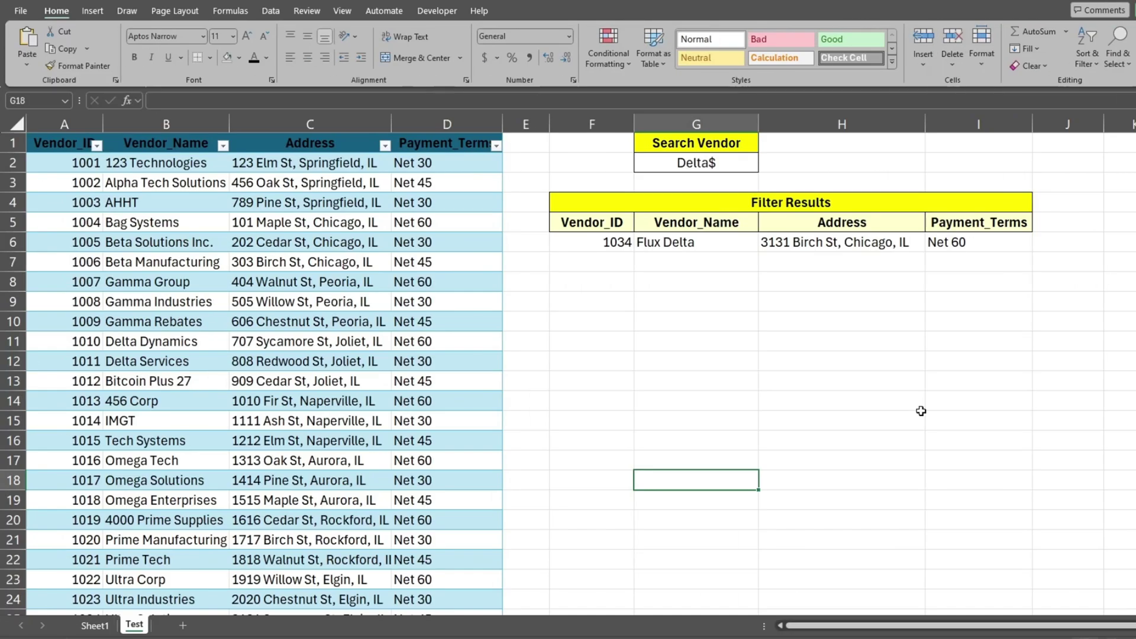
# - Replace the G2 pattern with ^[A-Za-z]{4}$ to list AHHT, IMGT and Zeta
pyautogui.click(851, 167)
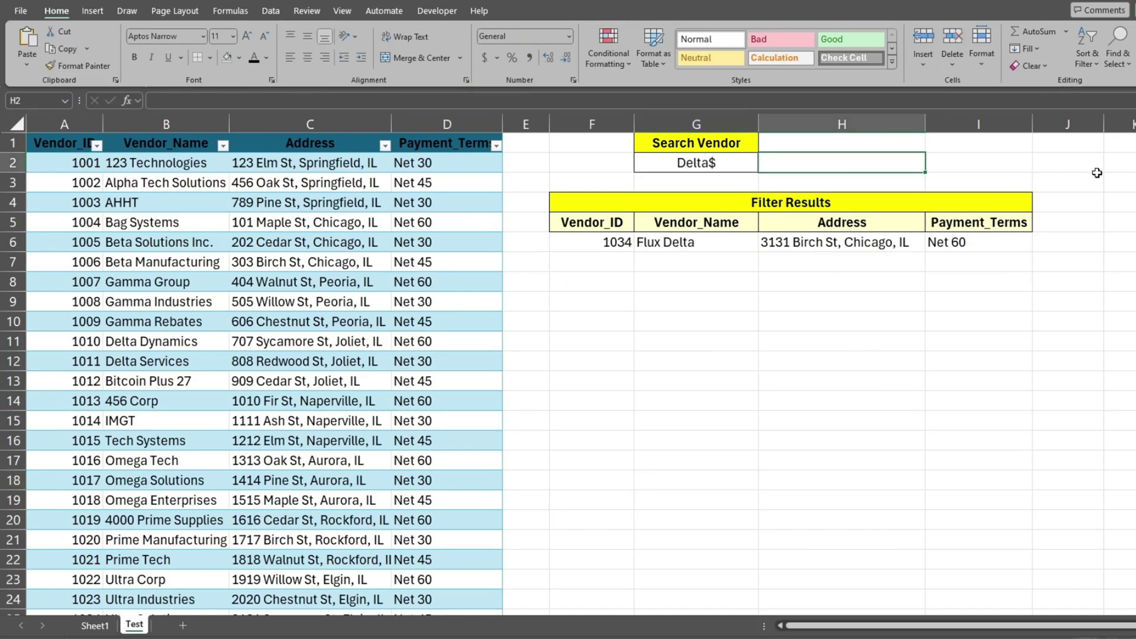
pyautogui.press('Left')
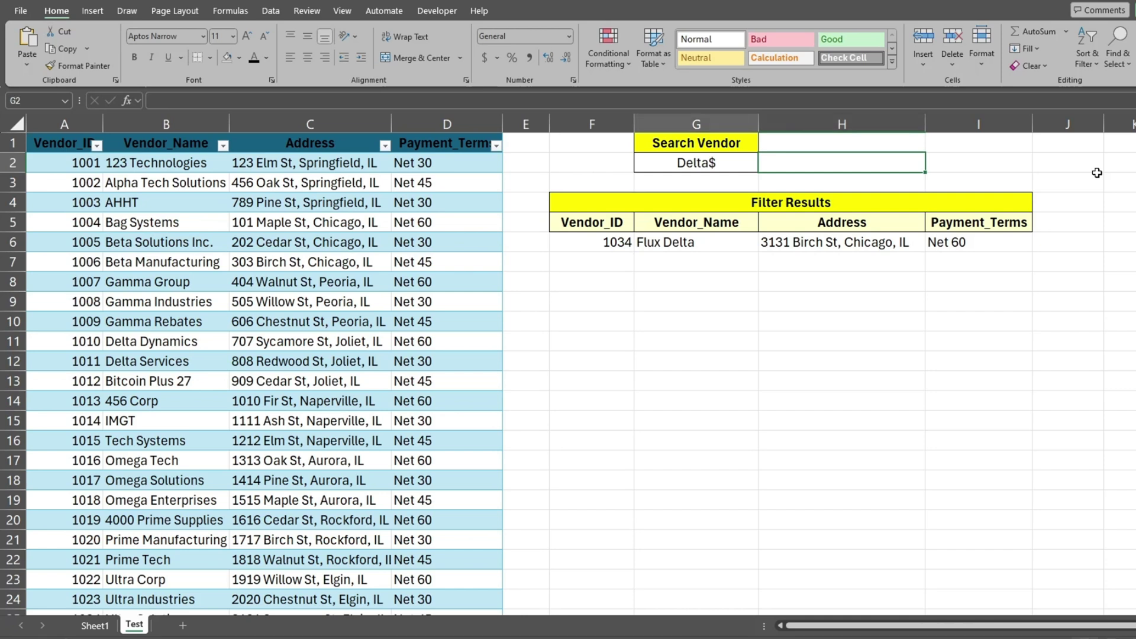
pyautogui.press('F2')
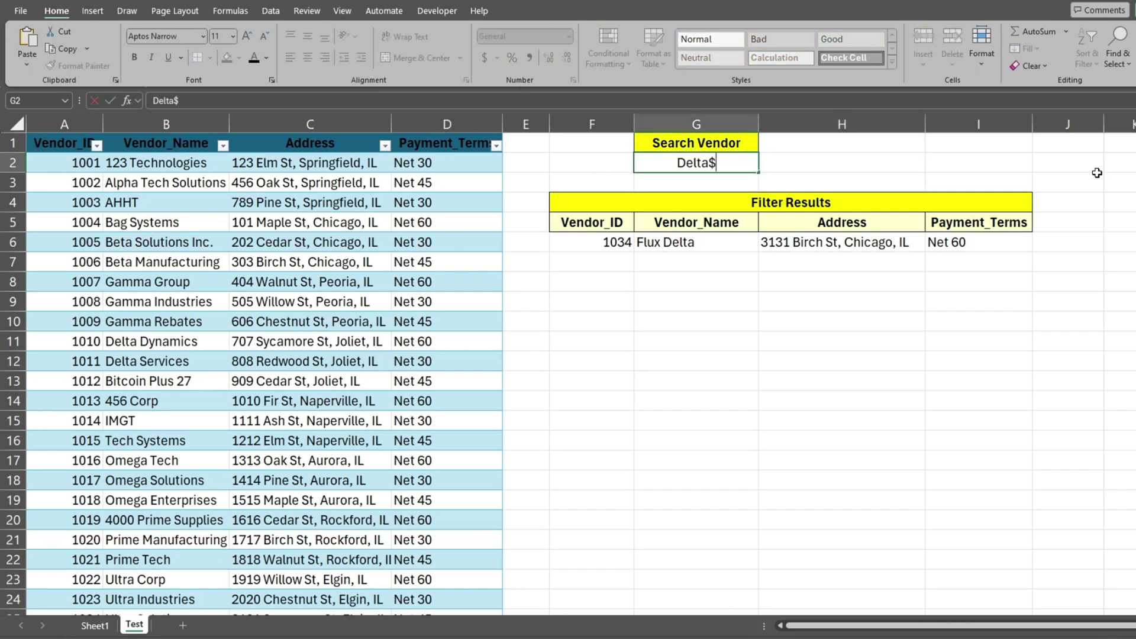
pyautogui.press('BackSpace')
pyautogui.press('BackSpace')
pyautogui.press('BackSpace')
pyautogui.press('BackSpace')
pyautogui.press('BackSpace')
pyautogui.press('BackSpace')
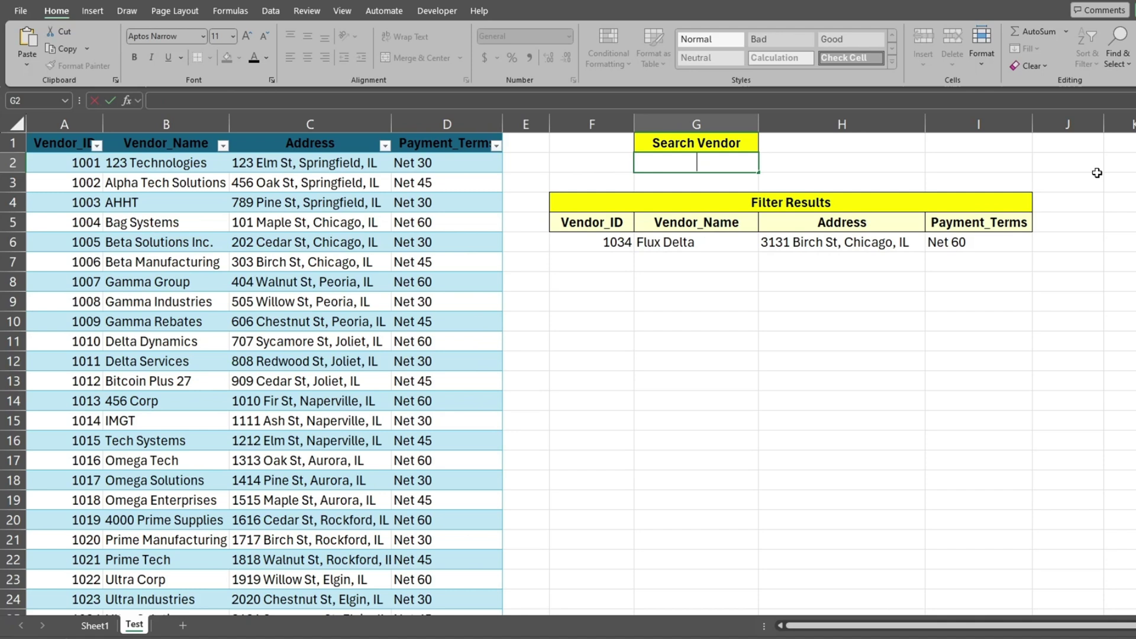
pyautogui.write('^[A-Z')
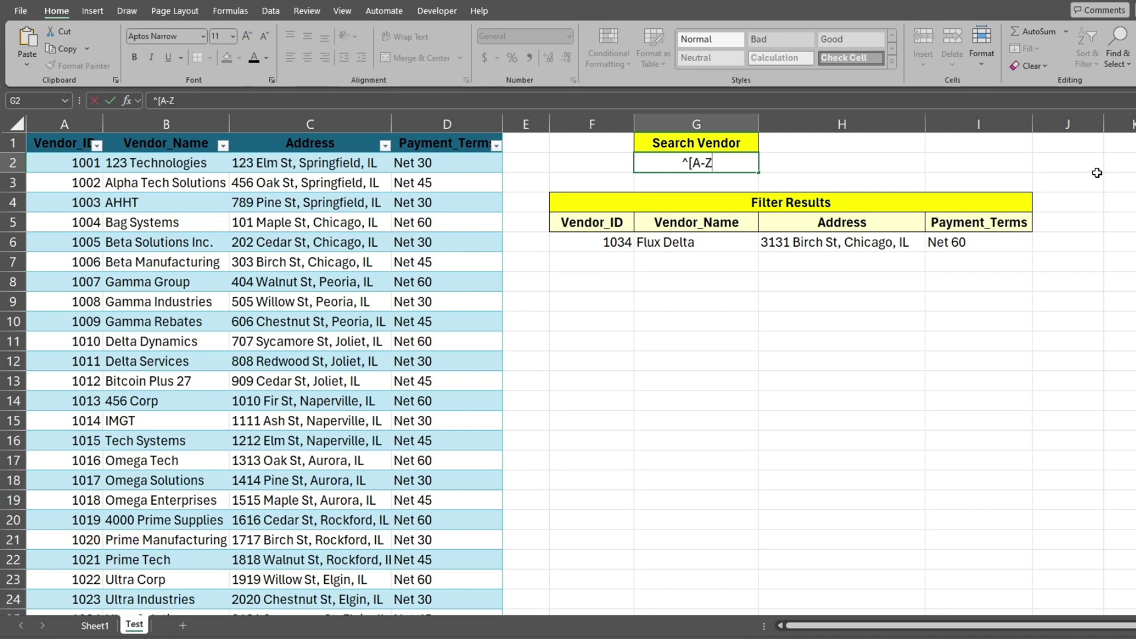
pyautogui.write('a-z]{4')
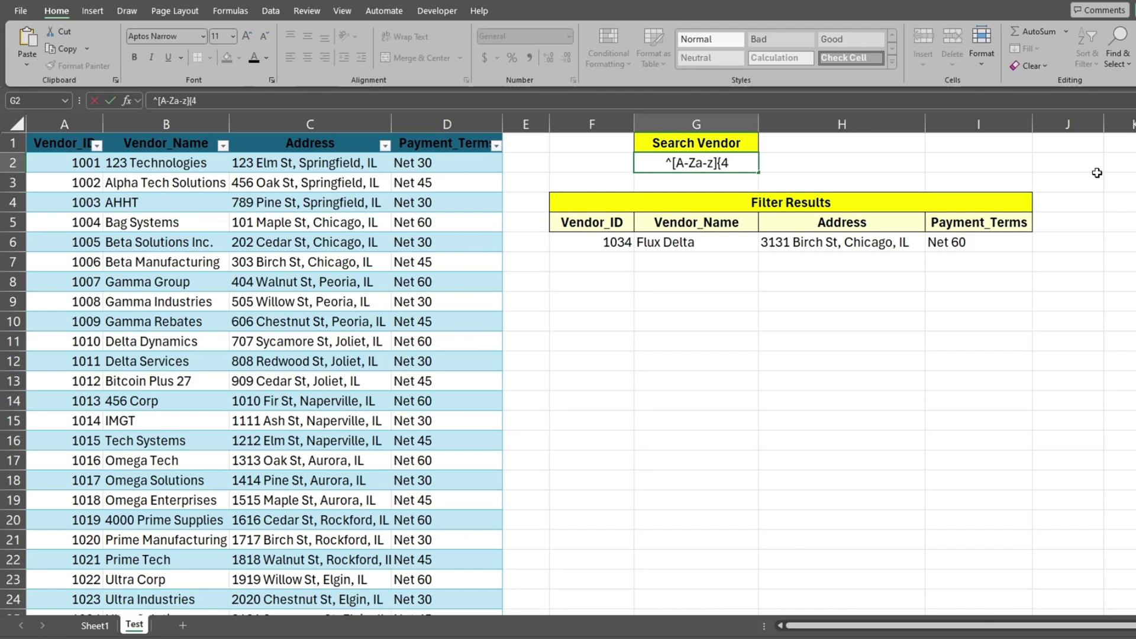
pyautogui.write('}$')
pyautogui.press('Return')
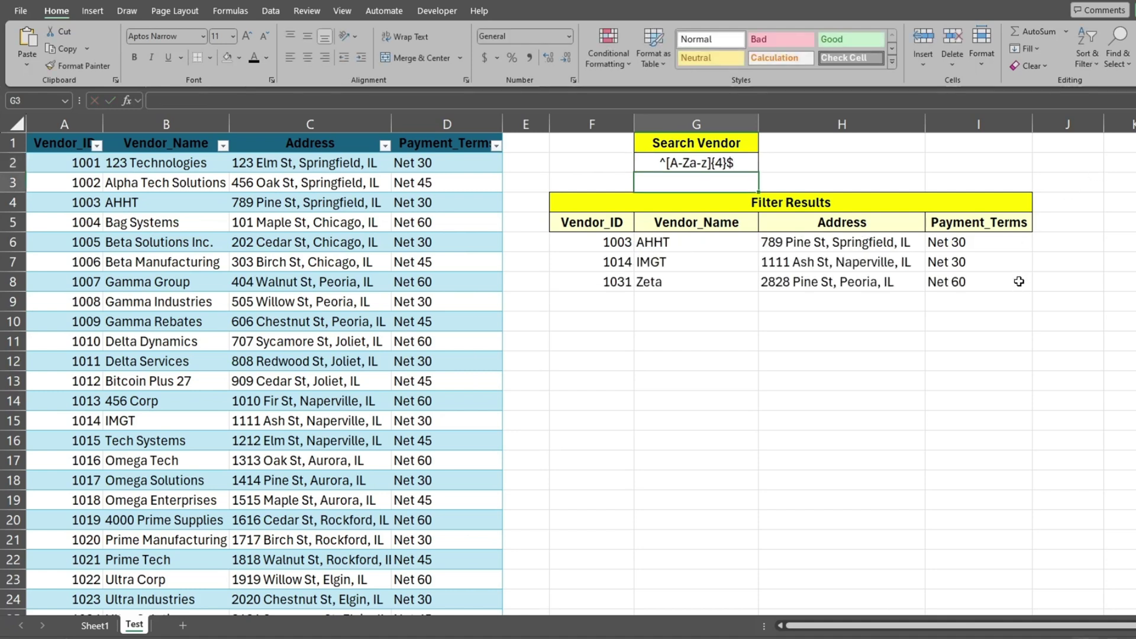
pyautogui.press('Down')
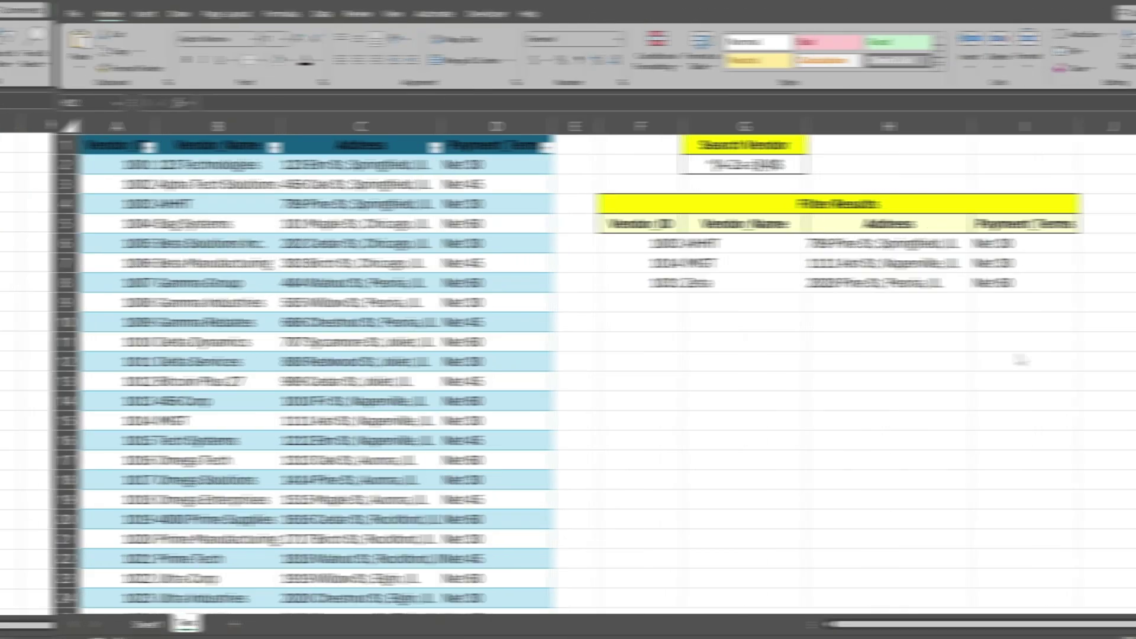
# - Replace the G2 pattern with \d to find names containing digits
pyautogui.click(866, 360)
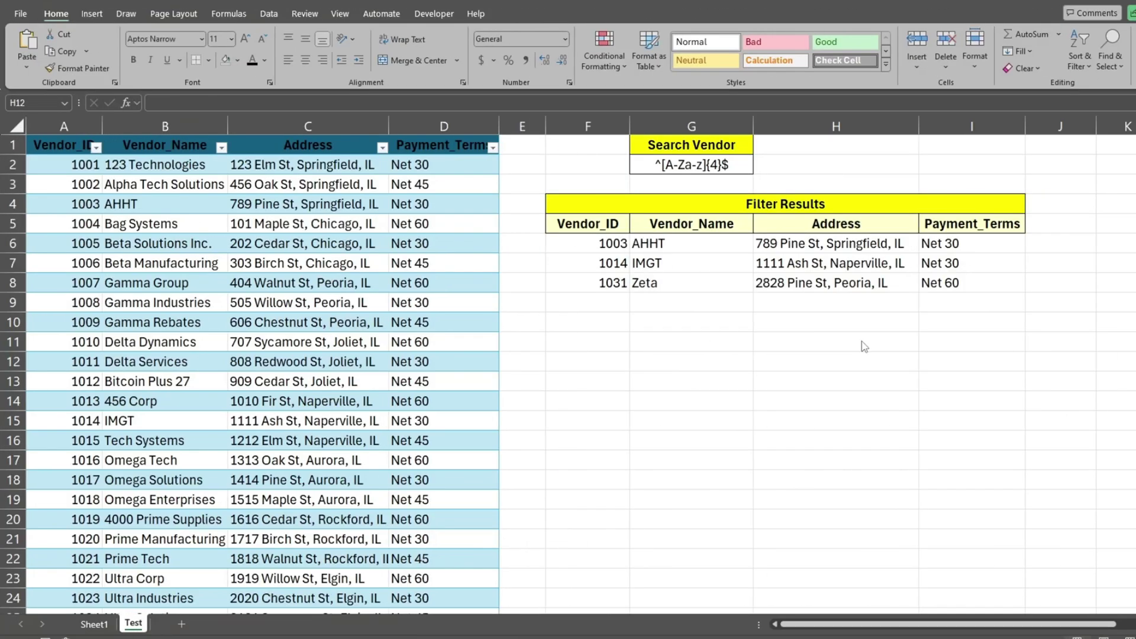
pyautogui.click(708, 173)
pyautogui.doubleClick(734, 165)
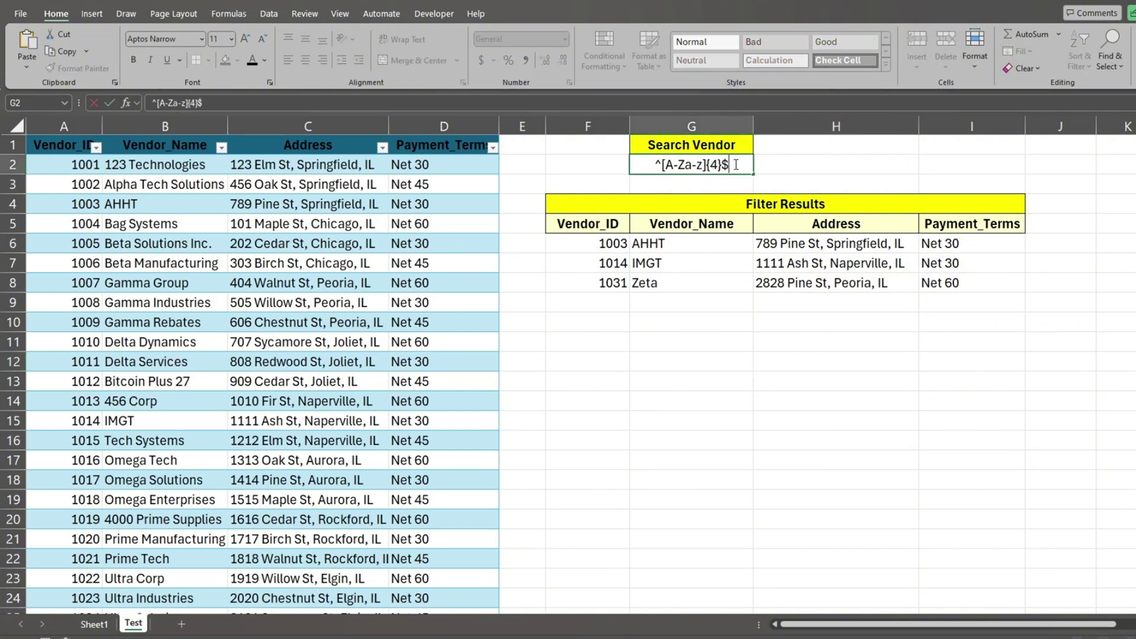
pyautogui.moveTo(734, 165); pyautogui.dragTo(619, 163)
pyautogui.write('\\d')
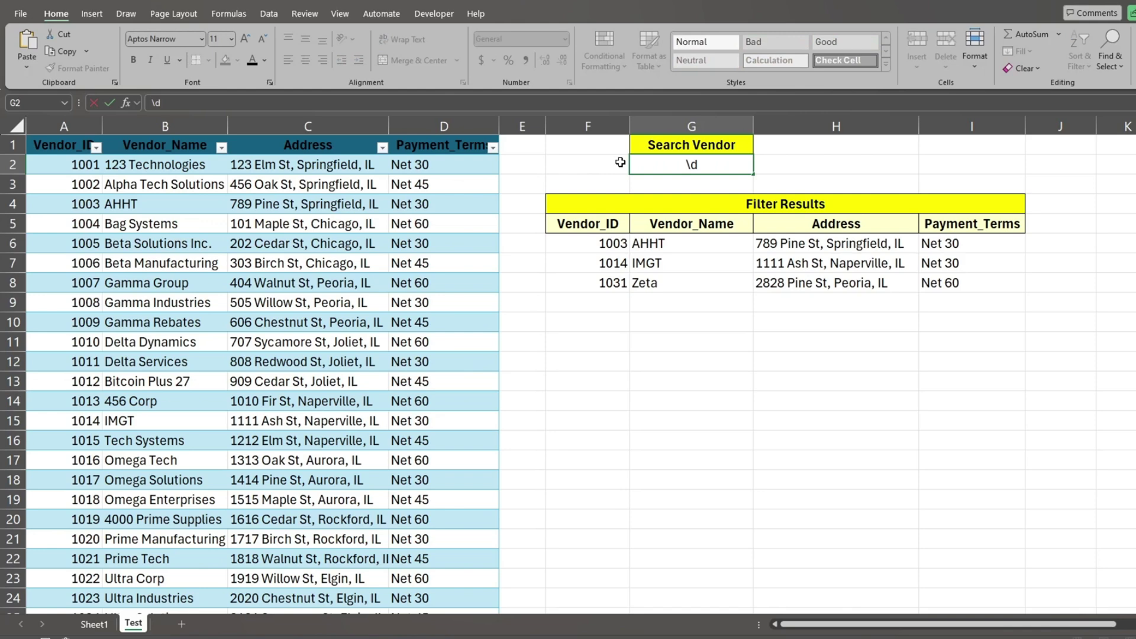
pyautogui.press('Return')
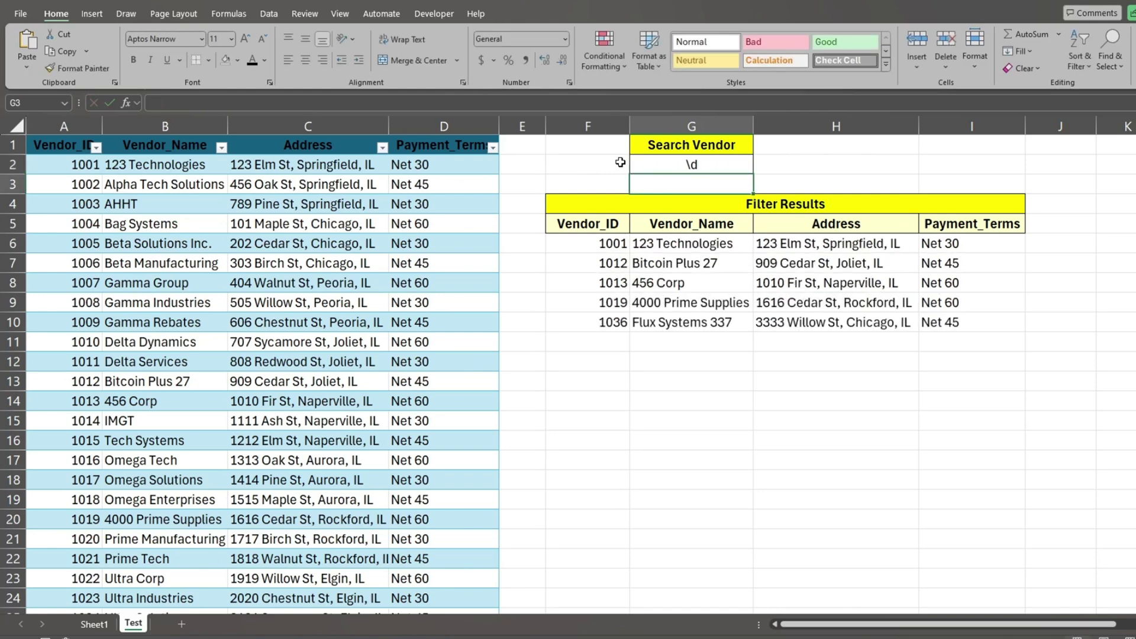
# - Change the G2 pattern to [0-9]
pyautogui.click(708, 167)
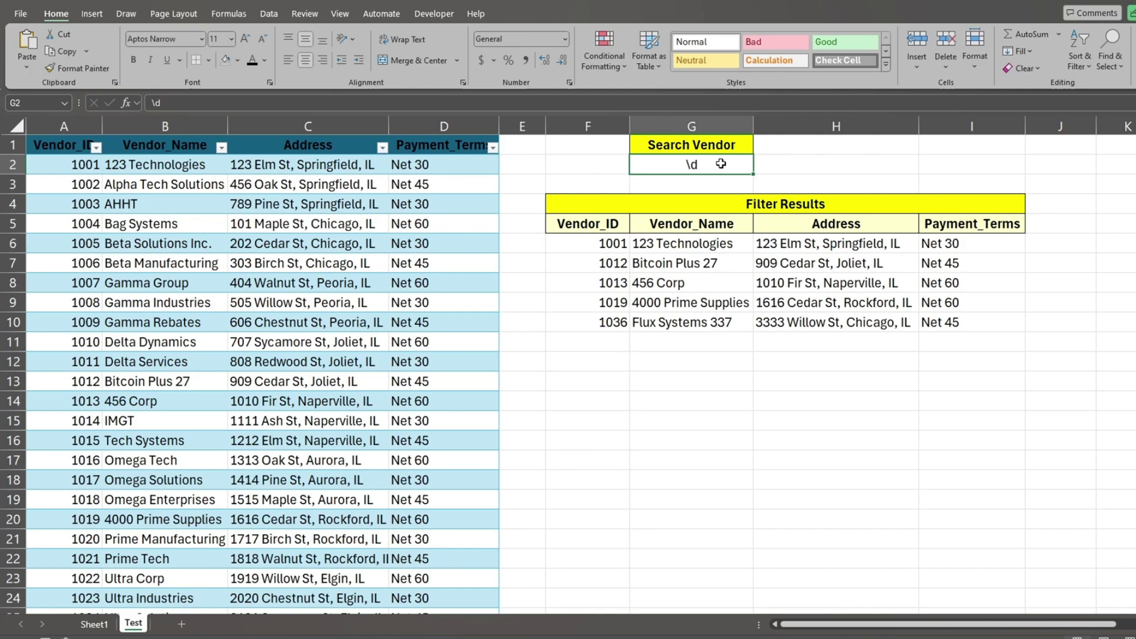
pyautogui.doubleClick(721, 164)
pyautogui.press('BackSpace')
pyautogui.press('BackSpace')
pyautogui.write('[')
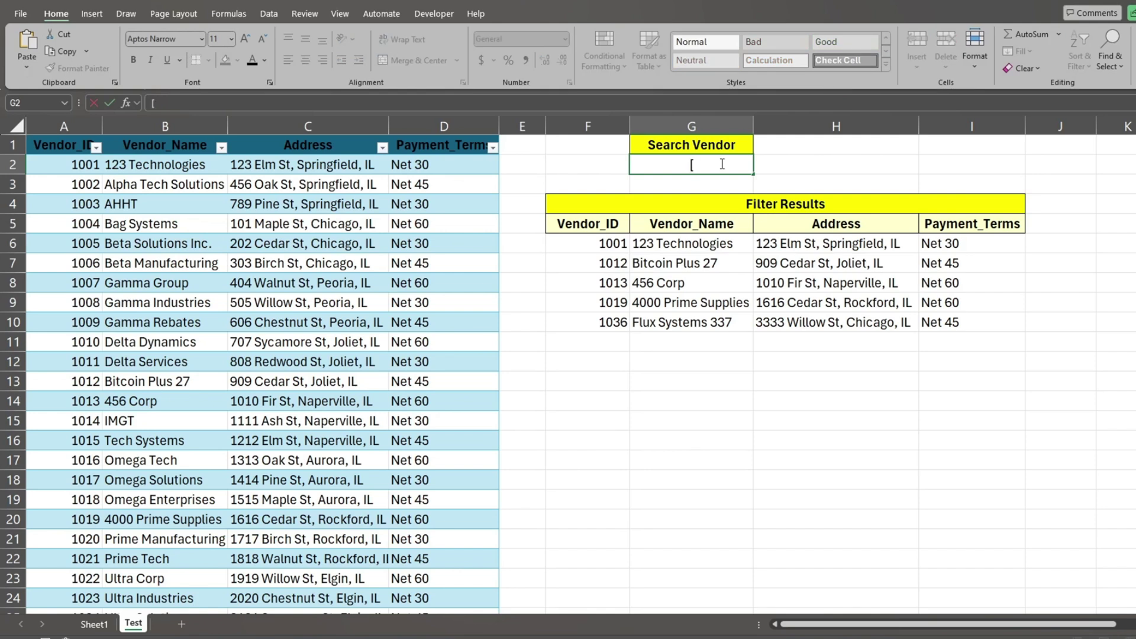
pyautogui.write('0-9]')
pyautogui.press('Return')
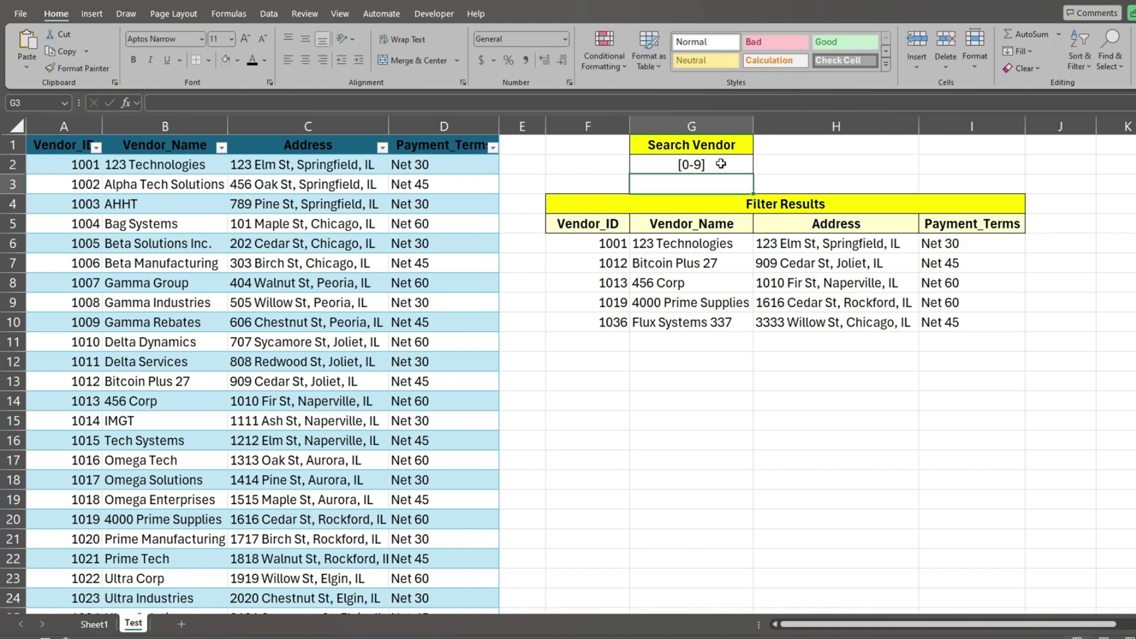
# - Prefix the pattern with ^ to make ^[0-9], listing names starting with a digit
pyautogui.click(672, 162)
pyautogui.doubleClick(672, 162)
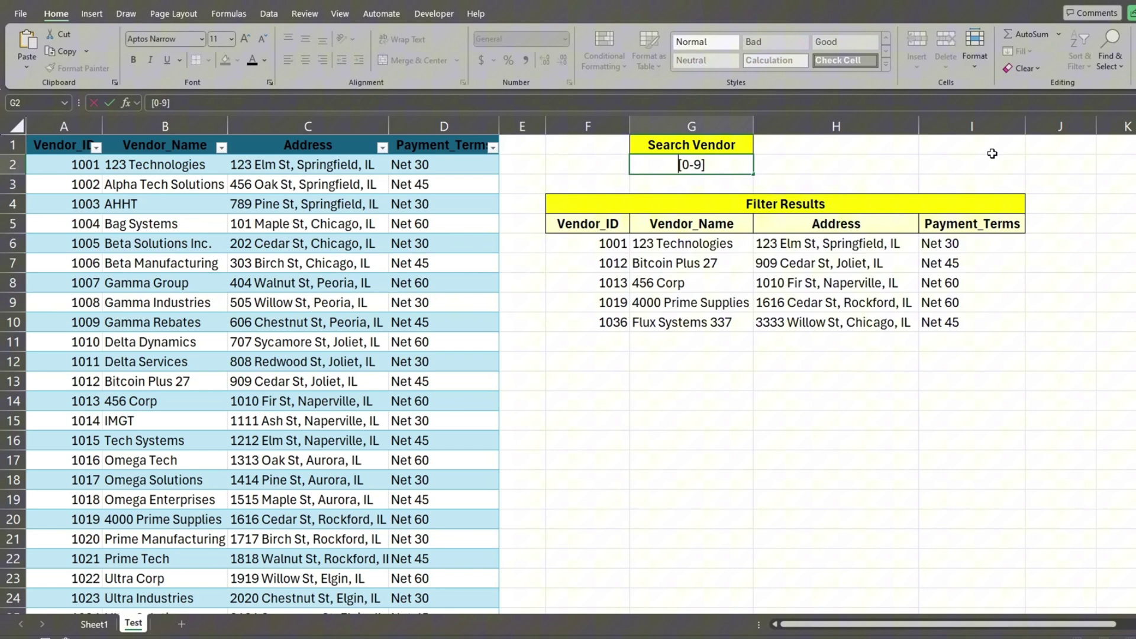
pyautogui.write('^')
pyautogui.press('Return')
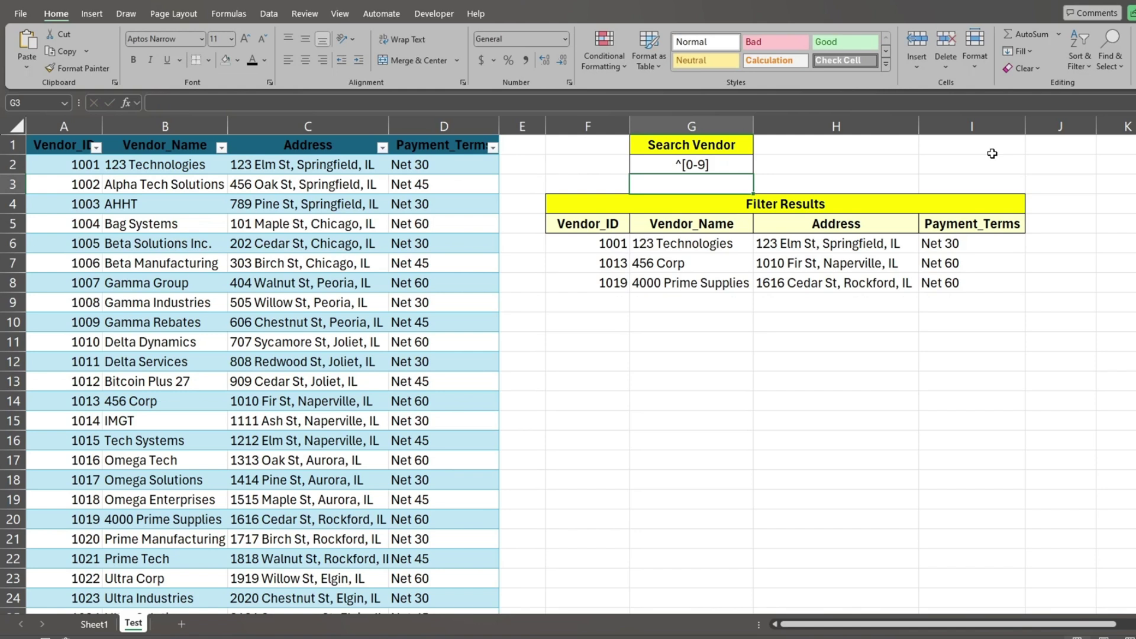
# - Try the patterns ^[0-9]{4} and then a digit-at-end pattern in G2
pyautogui.doubleClick(737, 164)
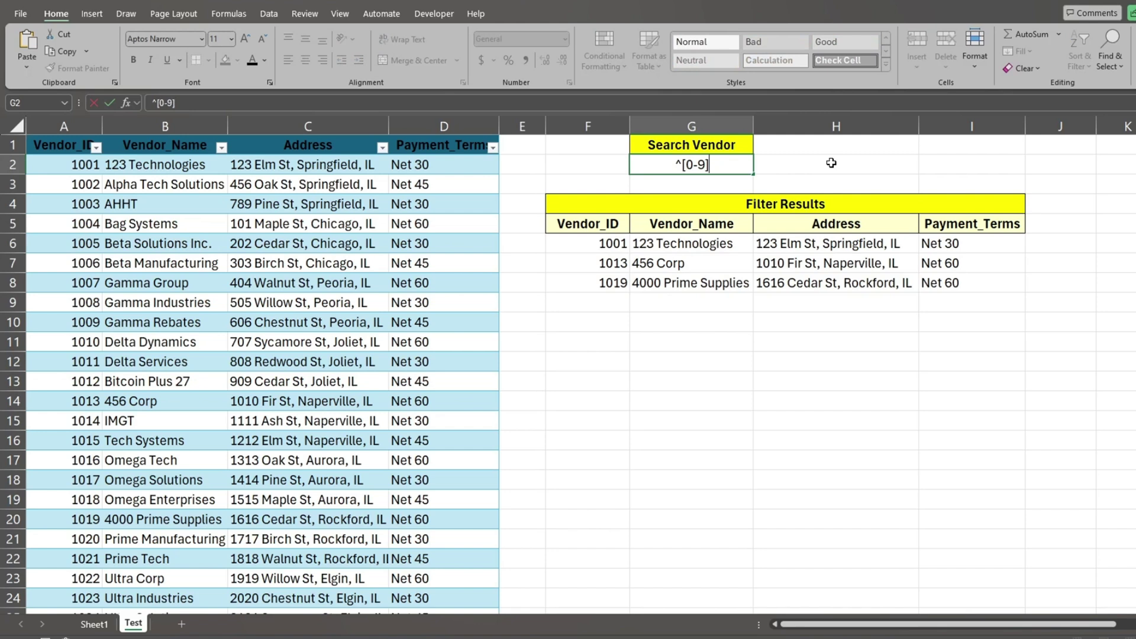
pyautogui.write('{4}')
pyautogui.press('Return')
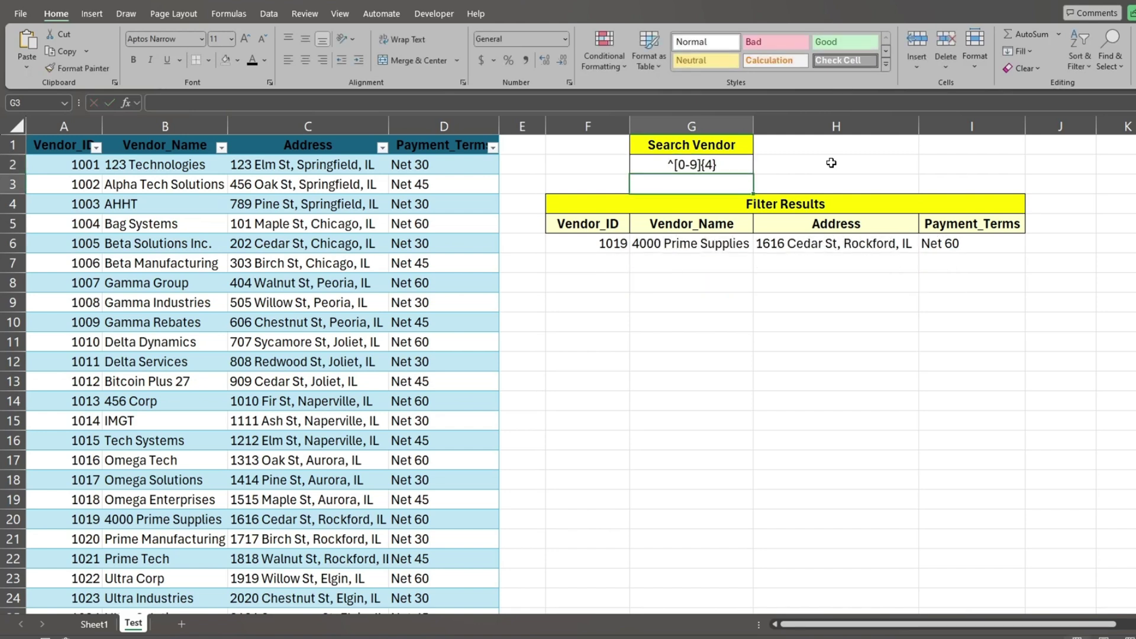
pyautogui.press('Up')
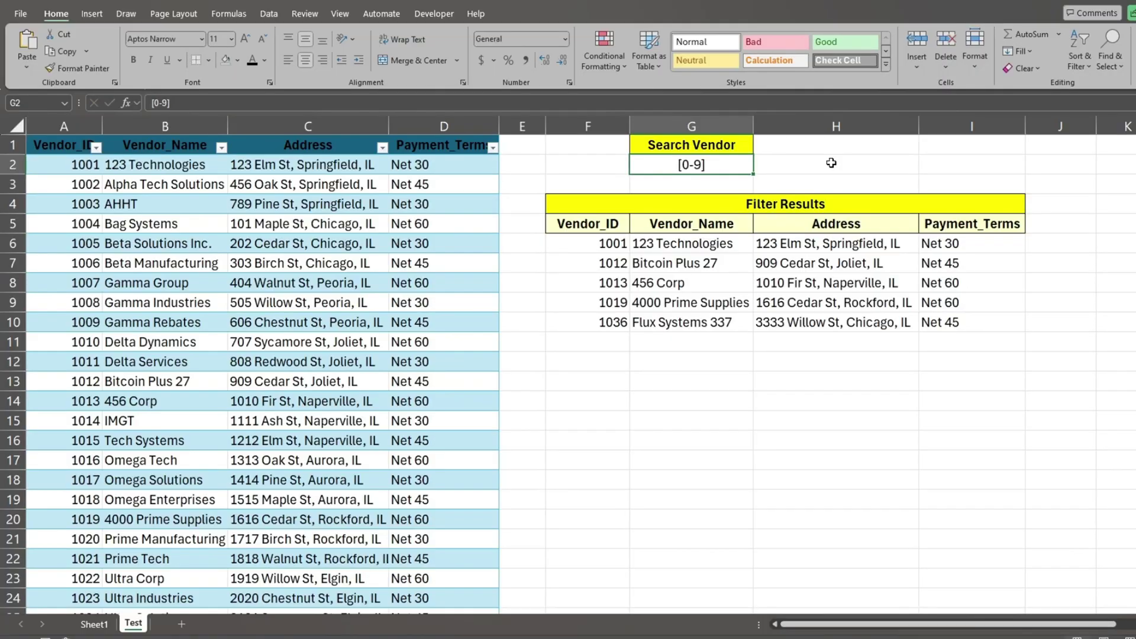
pyautogui.press('F2')
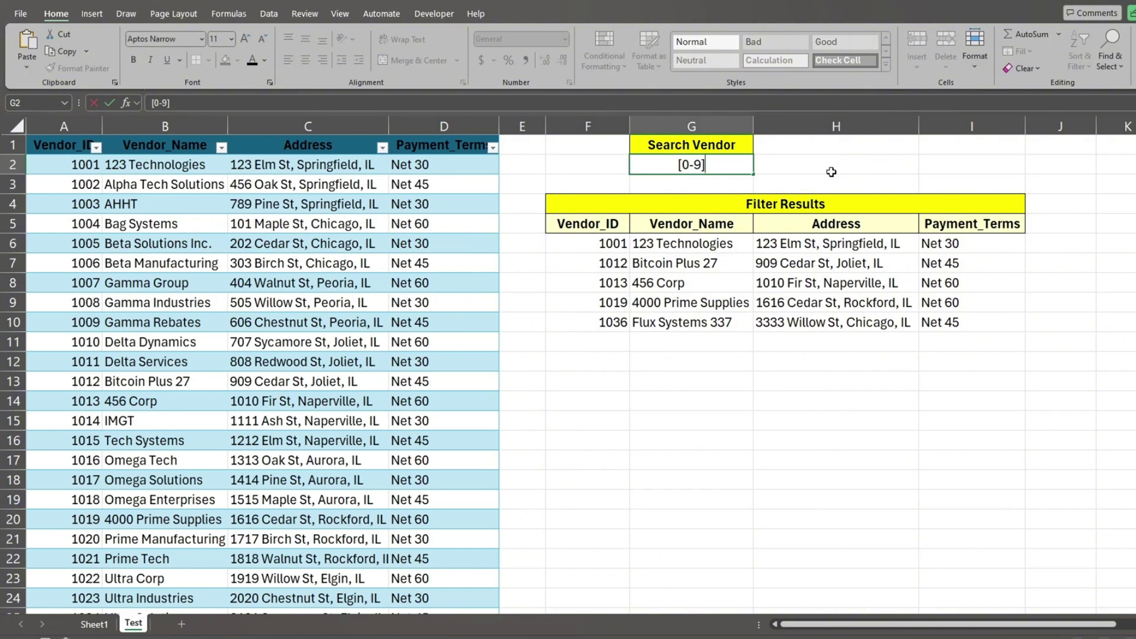
pyautogui.write('$')
pyautogui.press('Return')
# - Change the pattern to end in [0-9]{3}$ so only Flux Systems 337 matches
pyautogui.press('Up')
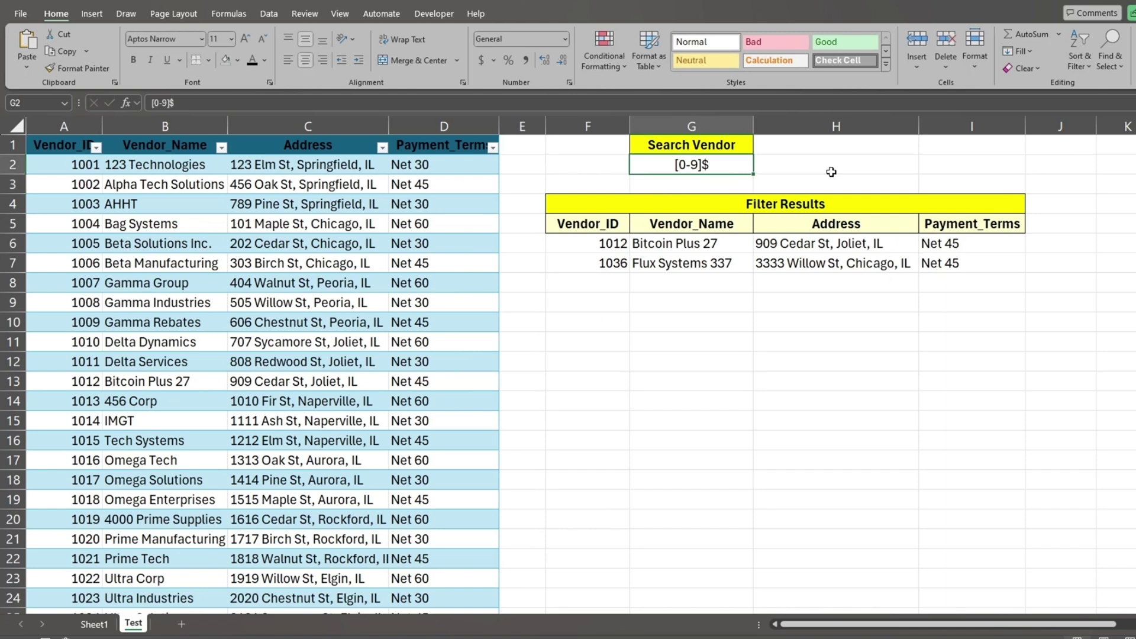
pyautogui.press('F2')
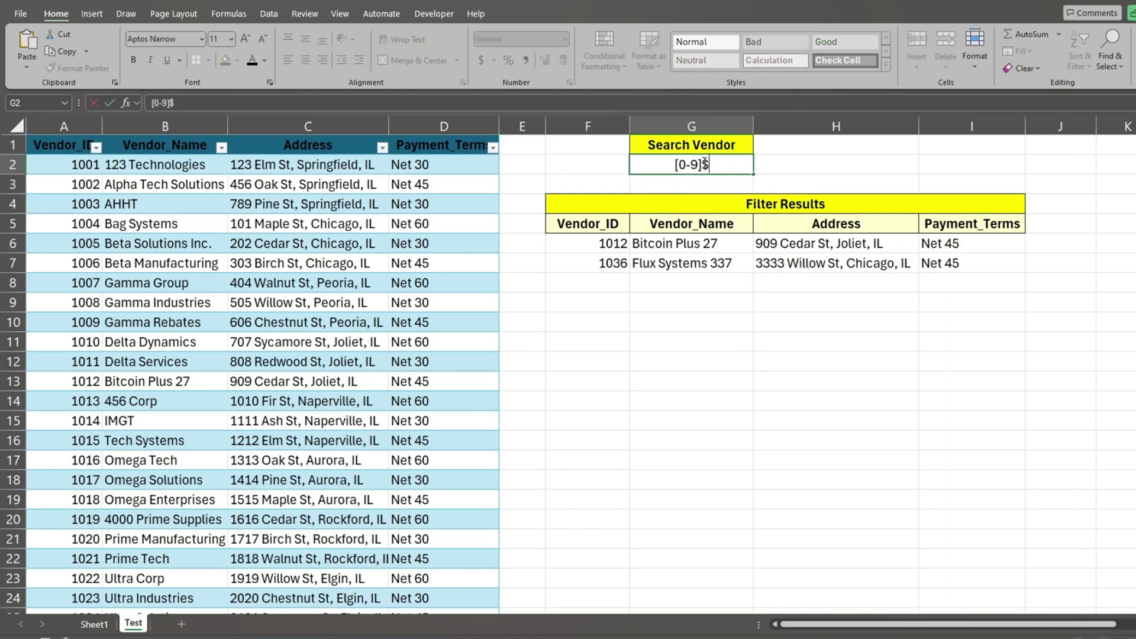
pyautogui.press('Left')
pyautogui.write('{}')
pyautogui.write('3')
pyautogui.press('Return')
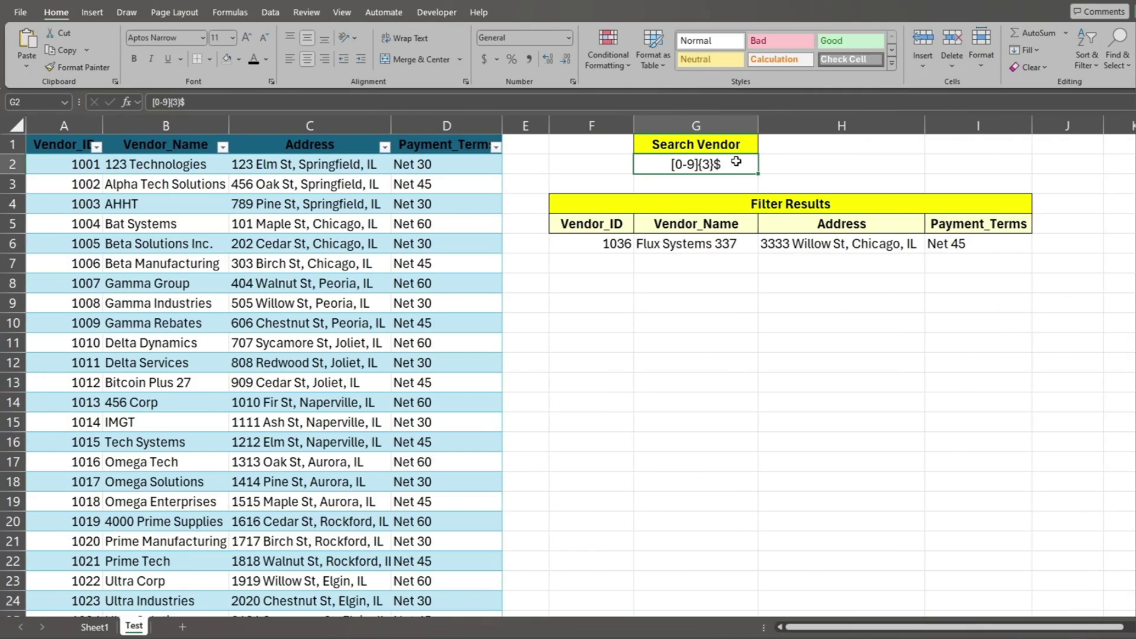
pyautogui.click(732, 163)
# - Replace the G2 pattern with Delta|Gamma
pyautogui.doubleClick(732, 164)
pyautogui.press('BackSpace')
pyautogui.press('BackSpace')
pyautogui.press('BackSpace')
pyautogui.press('BackSpace')
pyautogui.press('BackSpace')
pyautogui.press('BackSpace')
pyautogui.press('BackSpace')
pyautogui.press('BackSpace')
pyautogui.press('BackSpace')
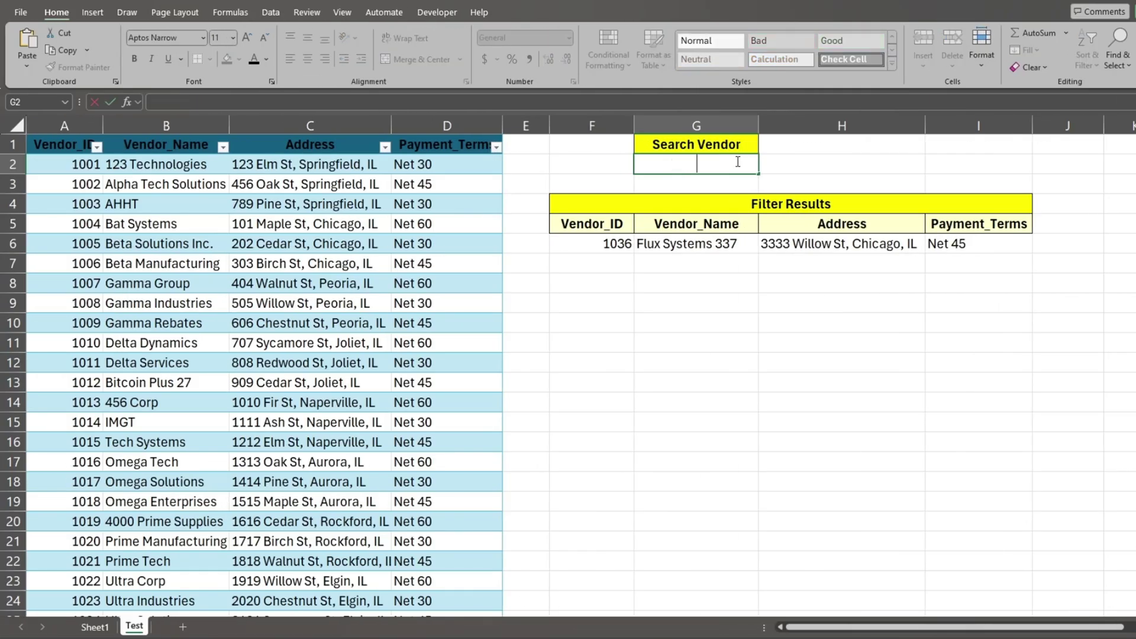
pyautogui.write('Delta| Gamma')
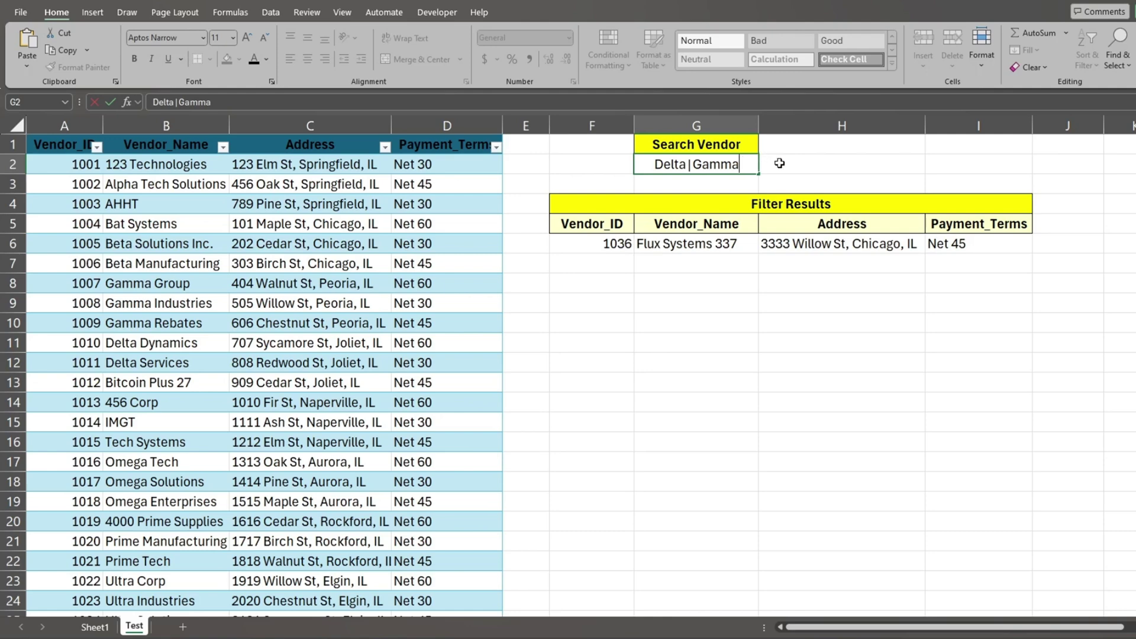
pyautogui.press('Return')
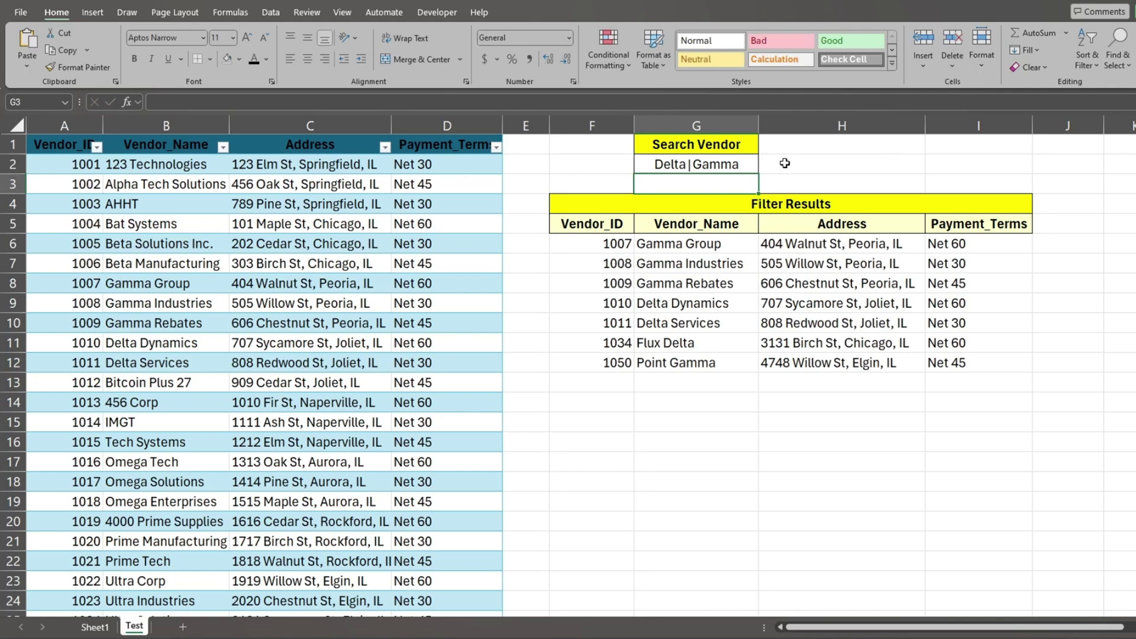
# - Change the pattern to Delta$|Gamma$
pyautogui.doubleClick(687, 165)
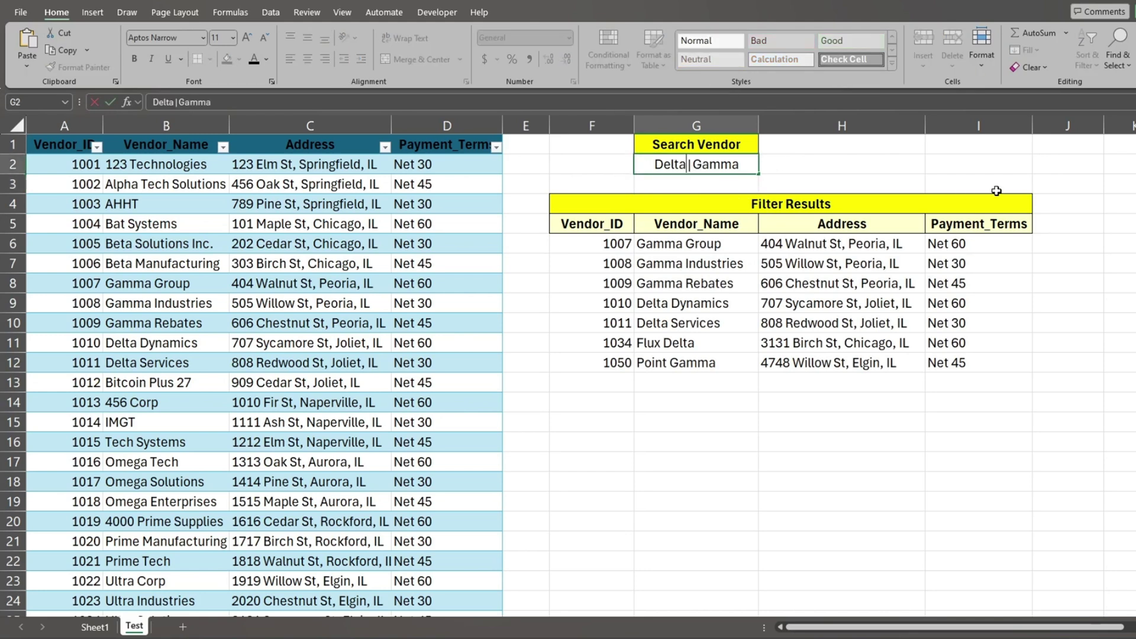
pyautogui.write('$')
pyautogui.press('End')
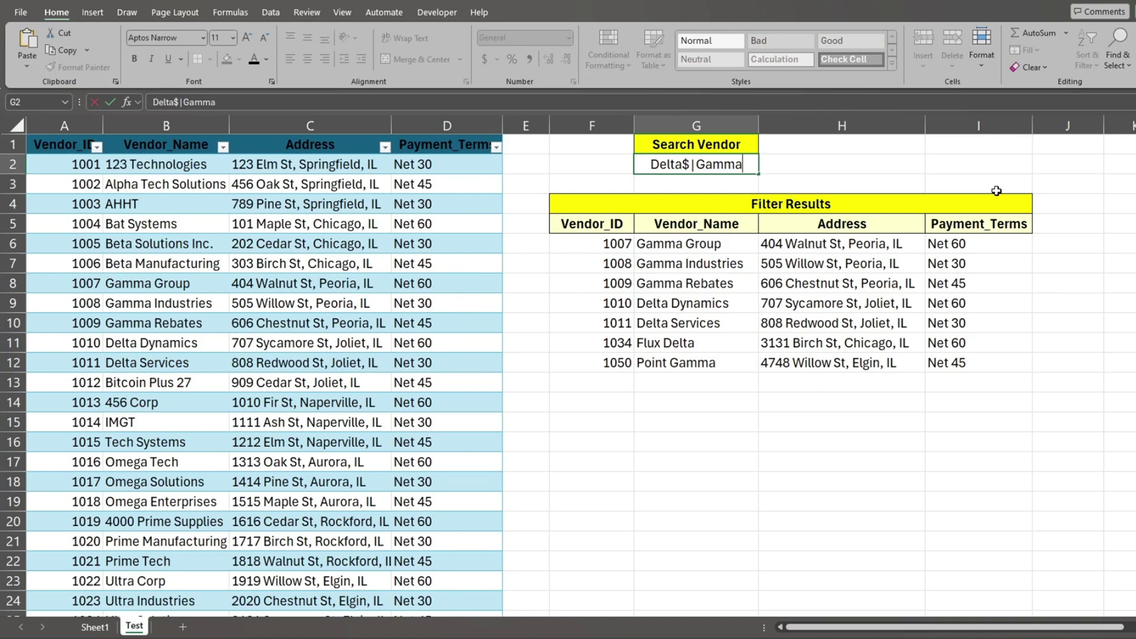
pyautogui.write('$')
pyautogui.press('Return')
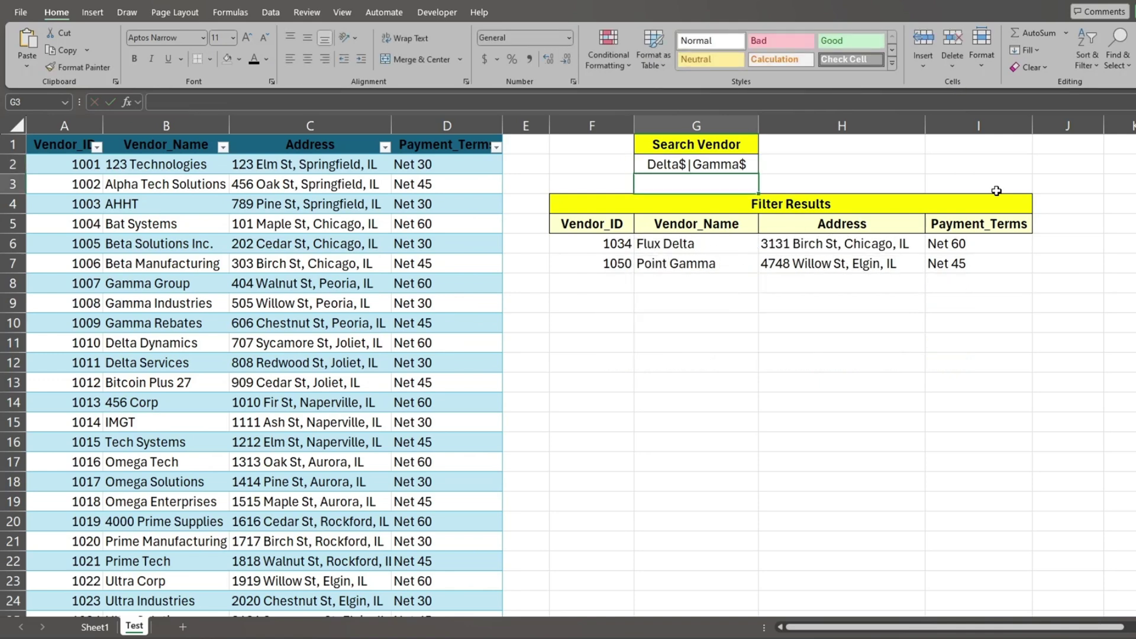
# - Change the pattern to ^Delta|^Gamma, listing the five Delta and Gamma vendors
pyautogui.doubleClick(754, 167)
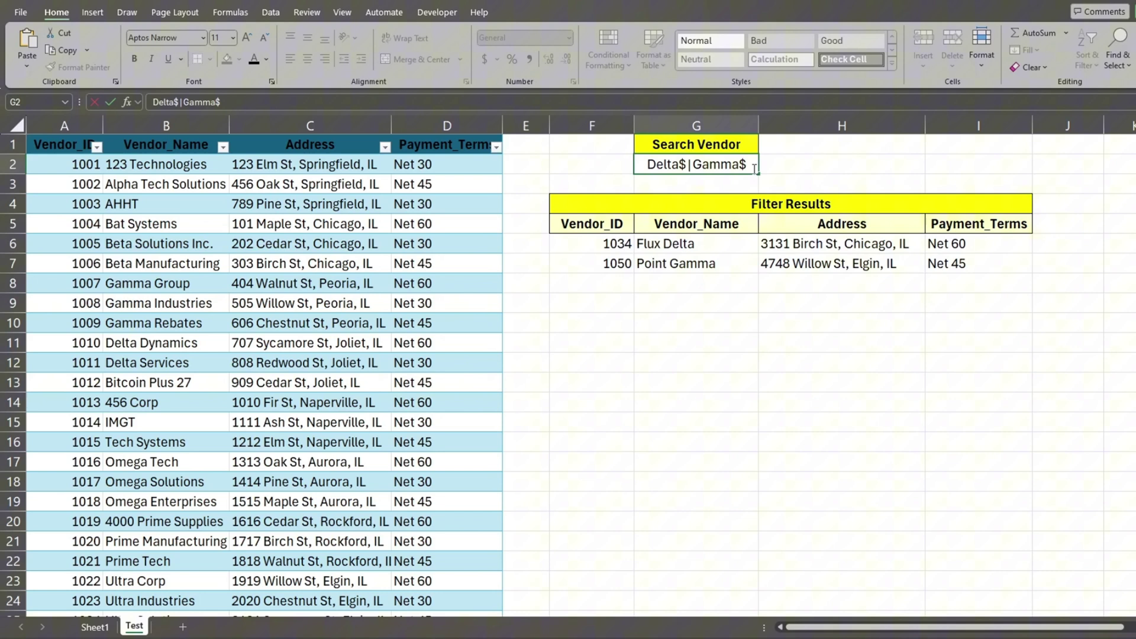
pyautogui.press('BackSpace')
pyautogui.press('Left')
pyautogui.press('Left')
pyautogui.press('Left')
pyautogui.press('Left')
pyautogui.press('Left')
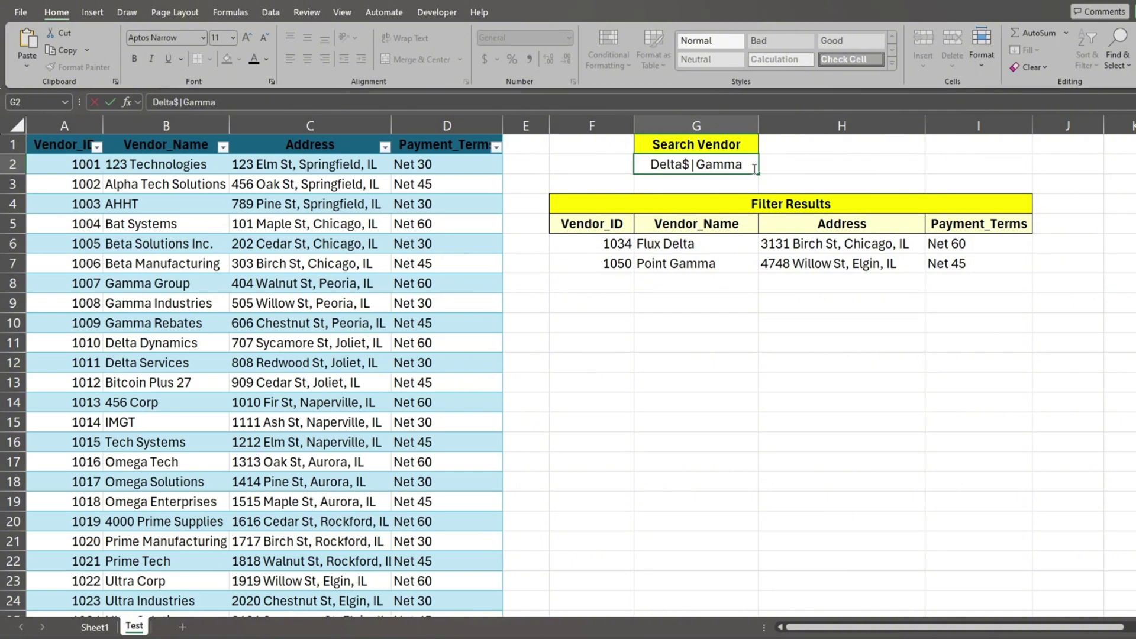
pyautogui.write('^')
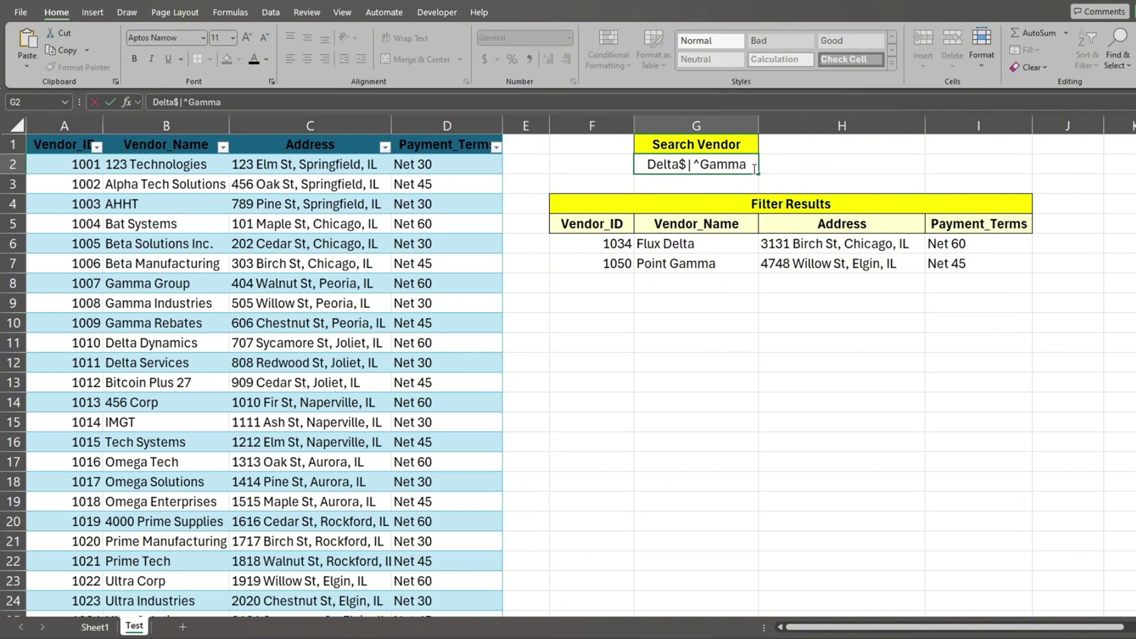
pyautogui.press('BackSpace')
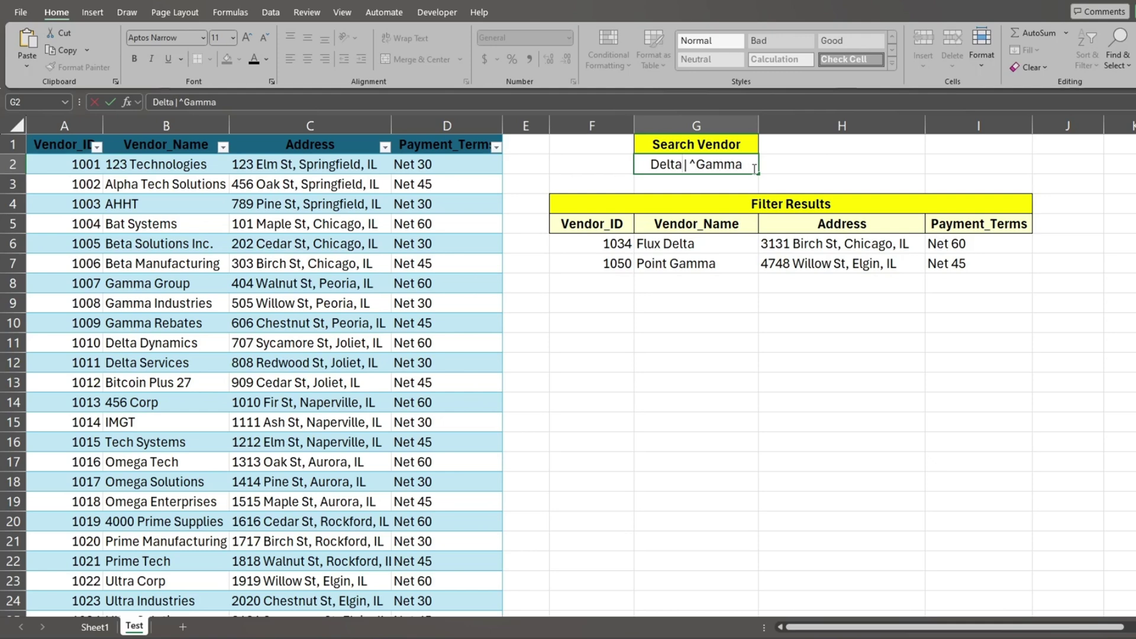
pyautogui.press('Home')
pyautogui.write('^')
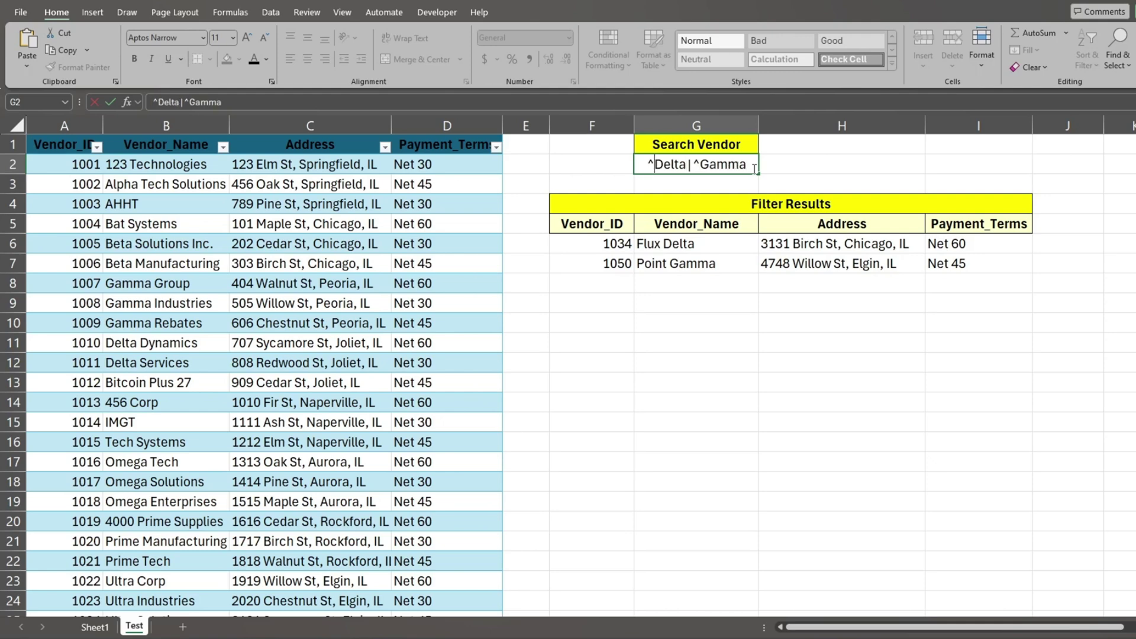
pyautogui.press('Return')
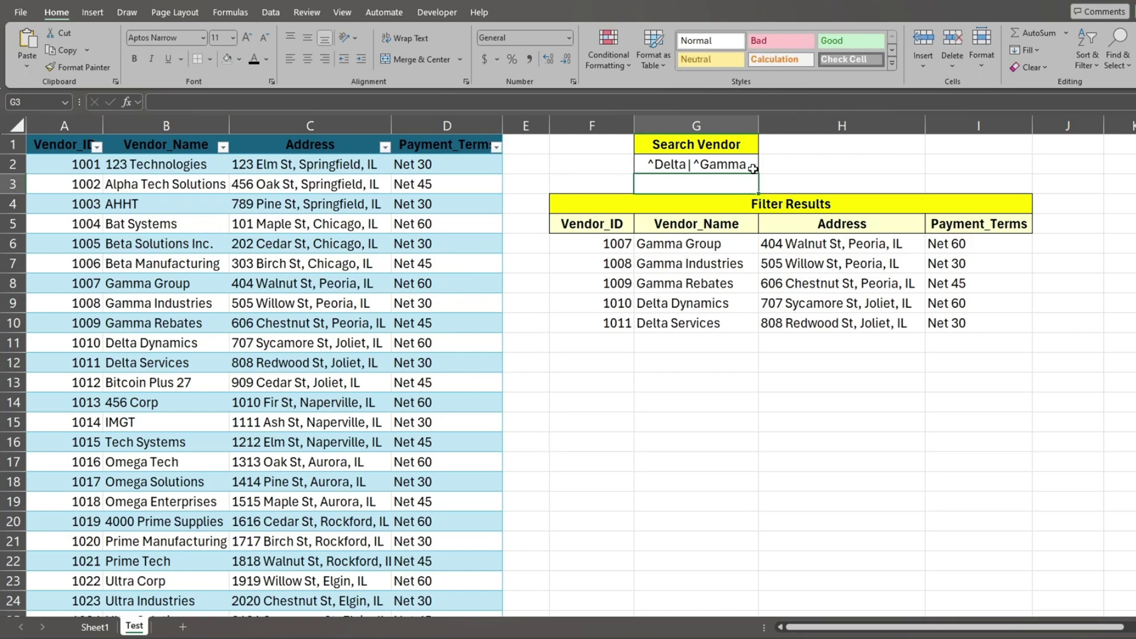
# - Replace the ^Delta|^Gamma pattern in G2 with ^B[ai]t
pyautogui.click(1099, 361)
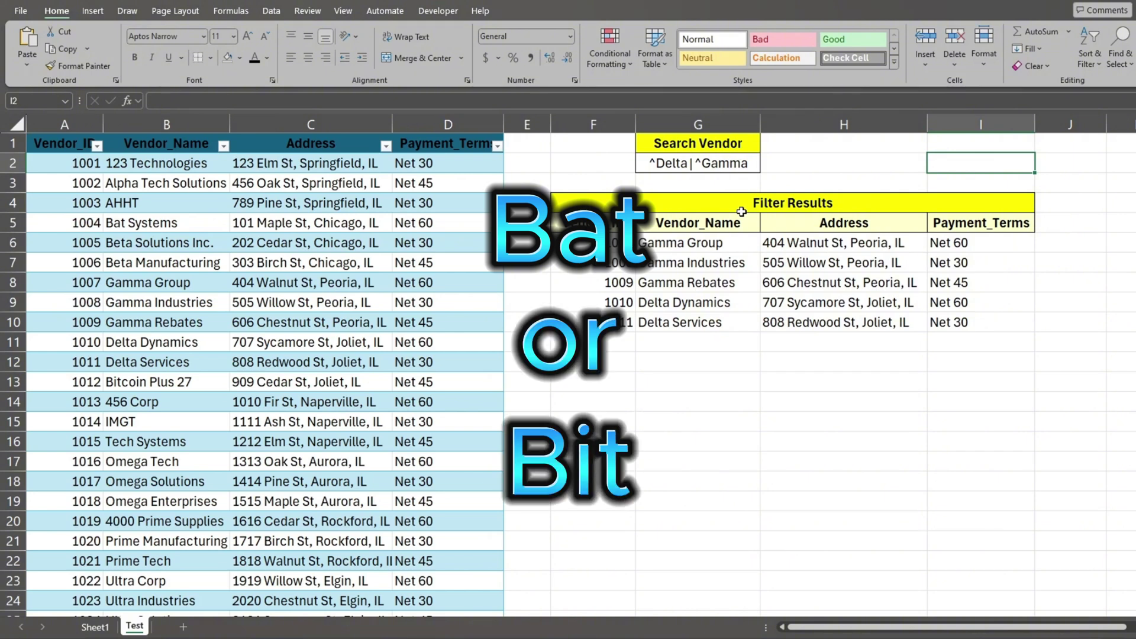
pyautogui.click(743, 164)
pyautogui.doubleClick(743, 164)
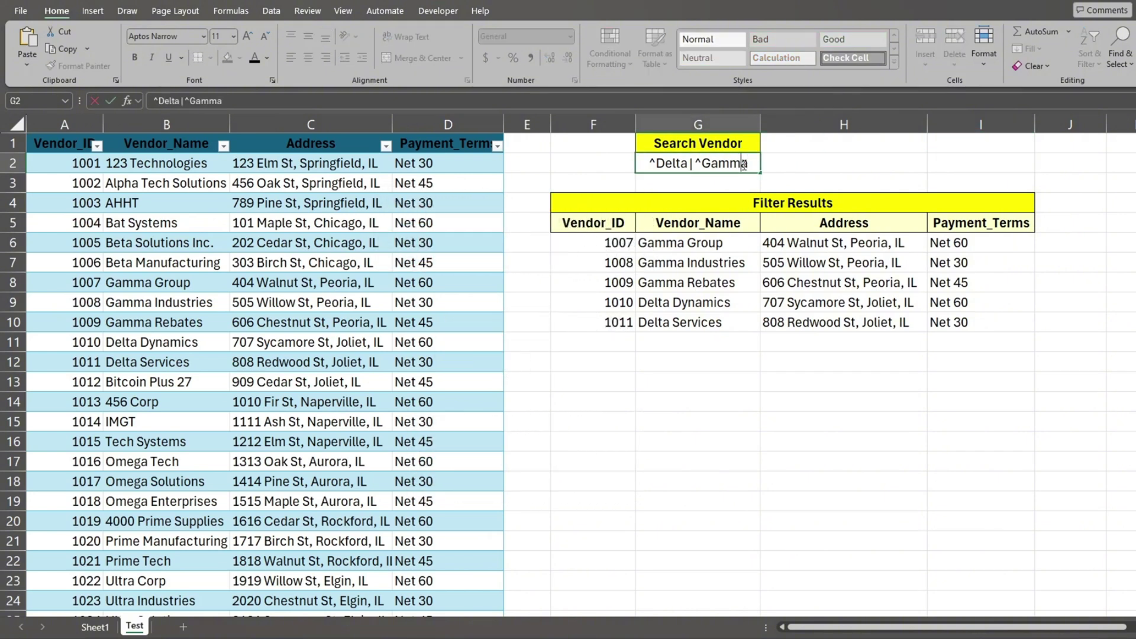
pyautogui.moveTo(750, 164); pyautogui.dragTo(626, 164)
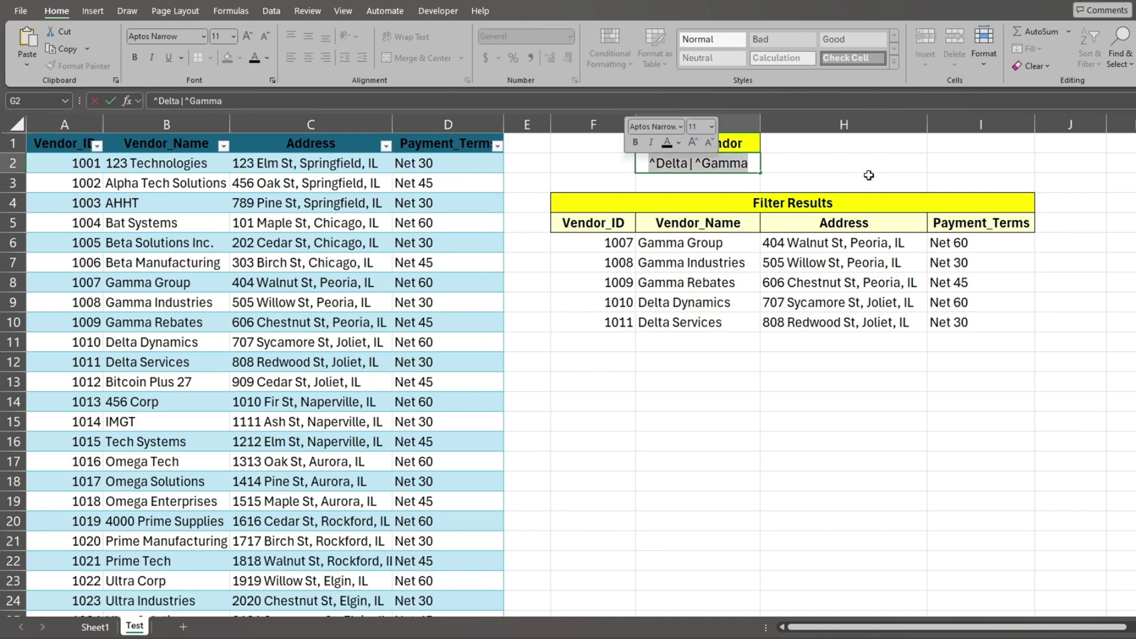
pyautogui.write('^')
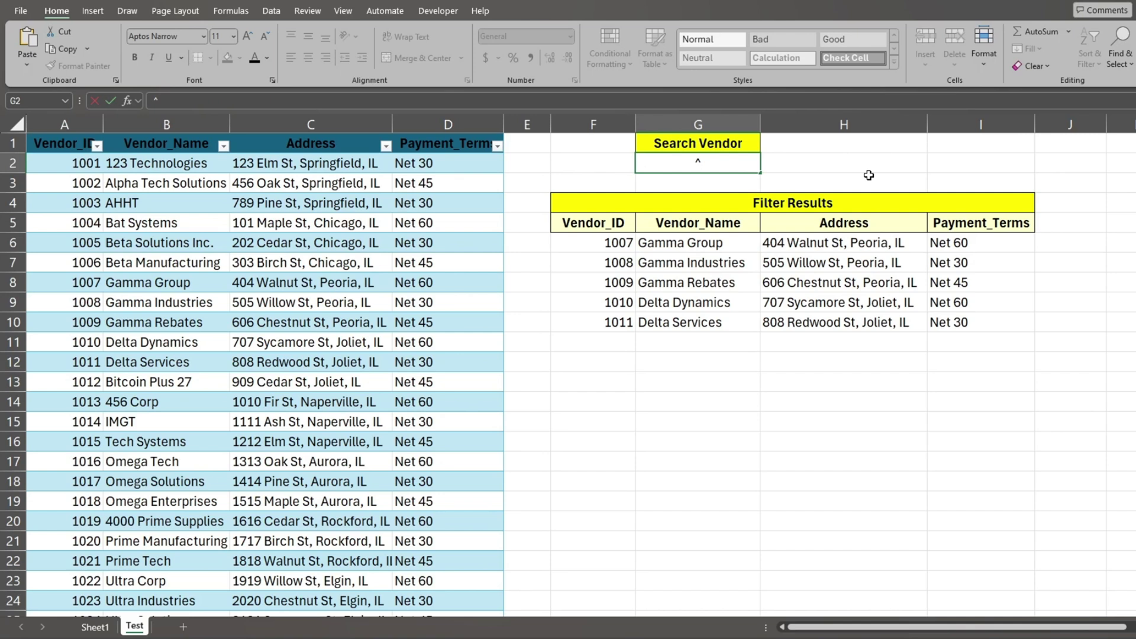
pyautogui.write('B[ai]t')
pyautogui.press('Return')
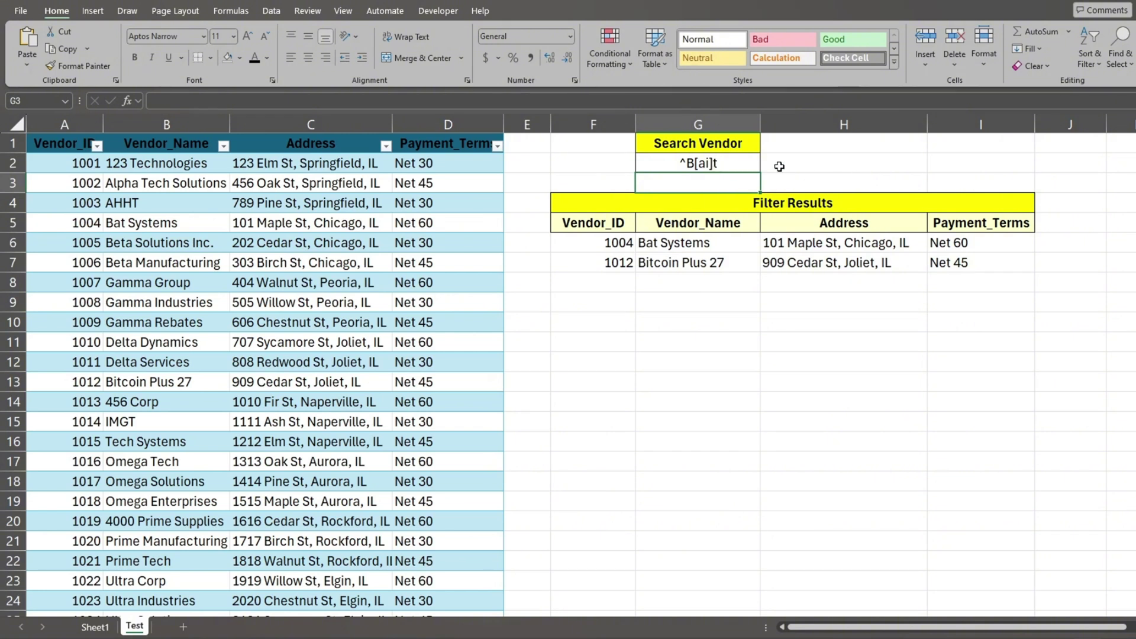
# - Add e inside the brackets so G2 reads ^B[aie]t
pyautogui.click(708, 163)
pyautogui.doubleClick(708, 163)
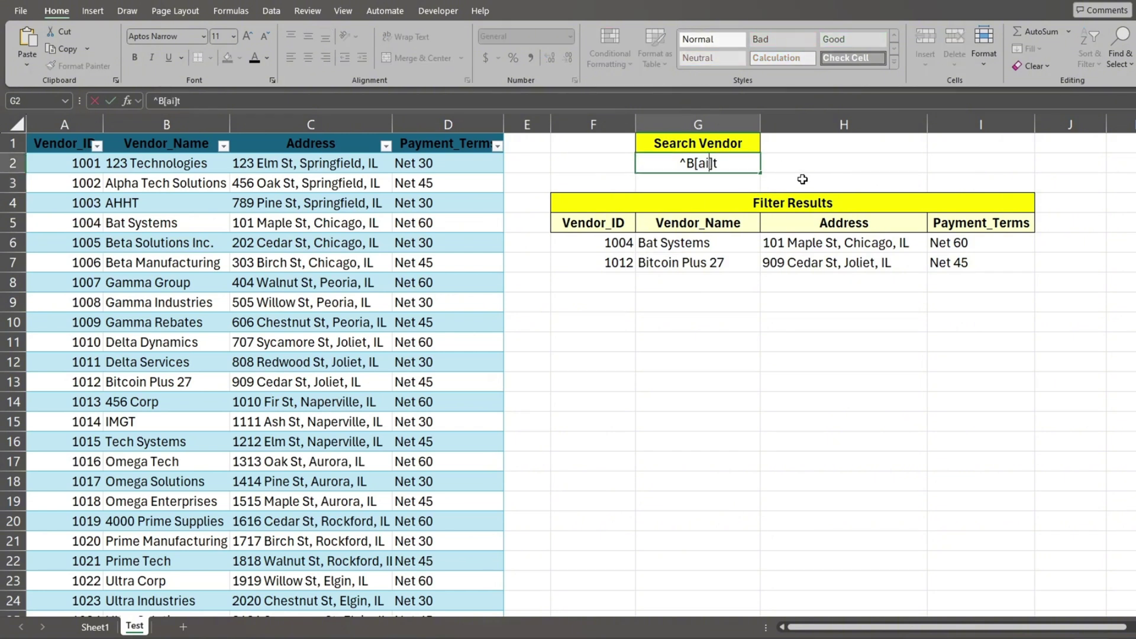
pyautogui.write('e')
pyautogui.press('Return')
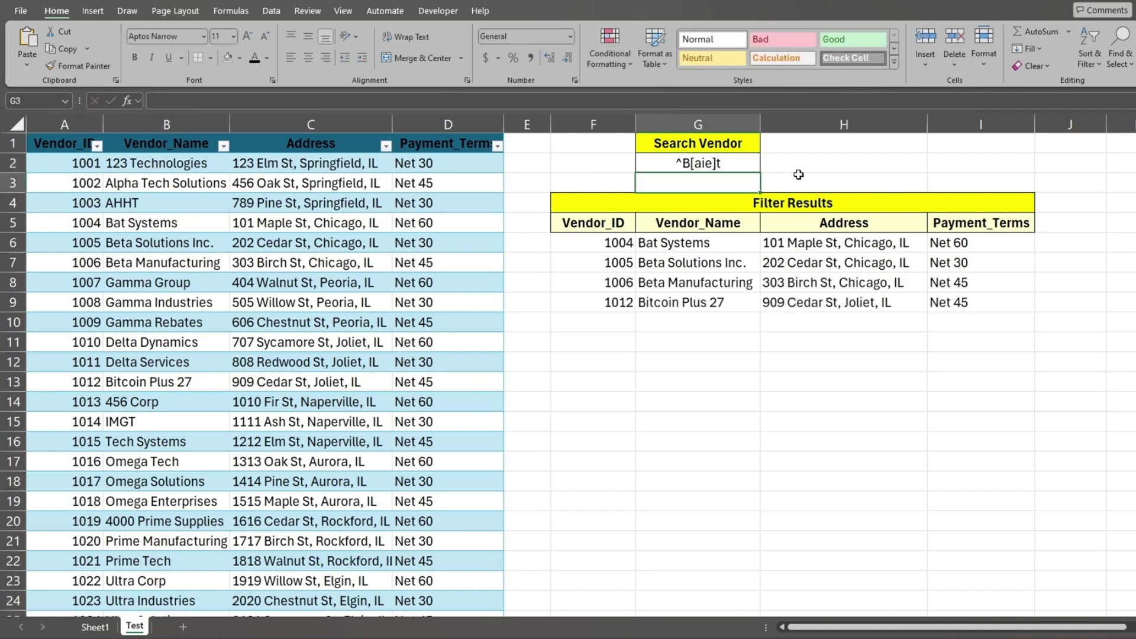